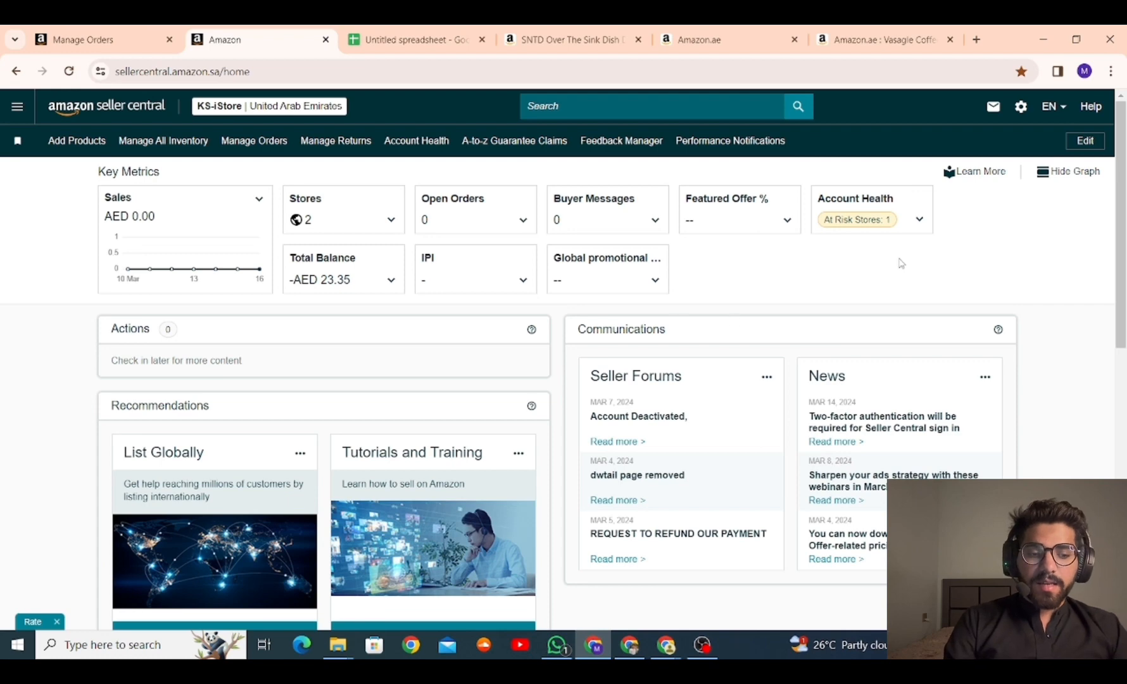
# Open the account's Shipping Settings and review the general settings through to the Amazon Easy Ship section.
pyautogui.moveTo(1026, 111)
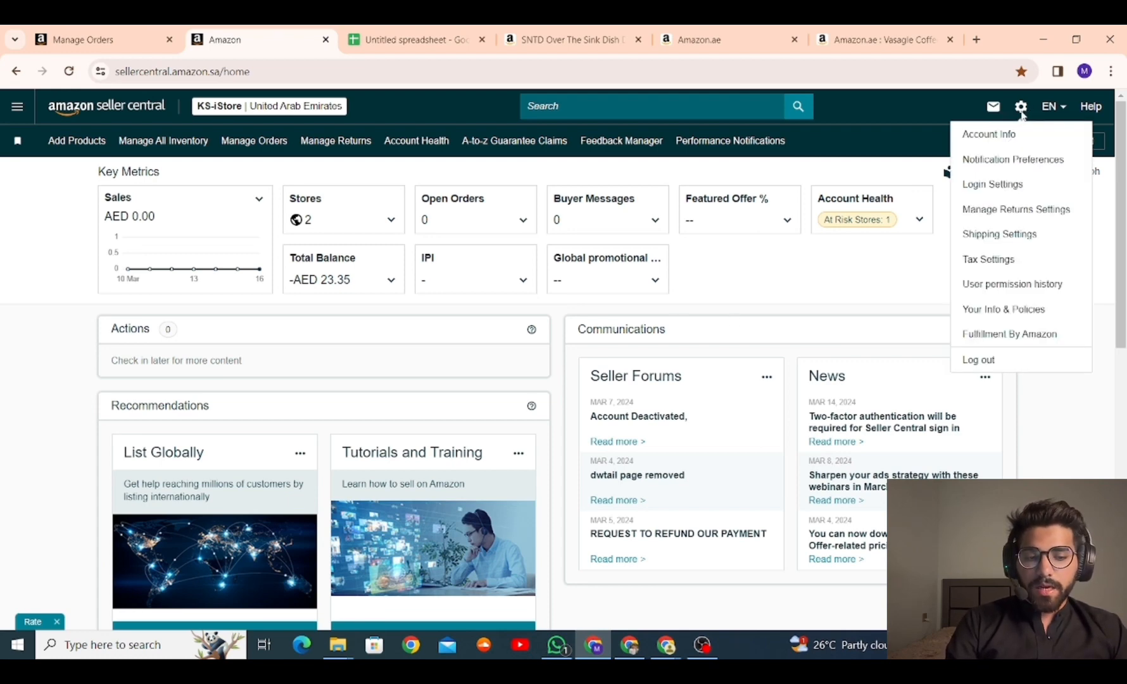
pyautogui.click(993, 234)
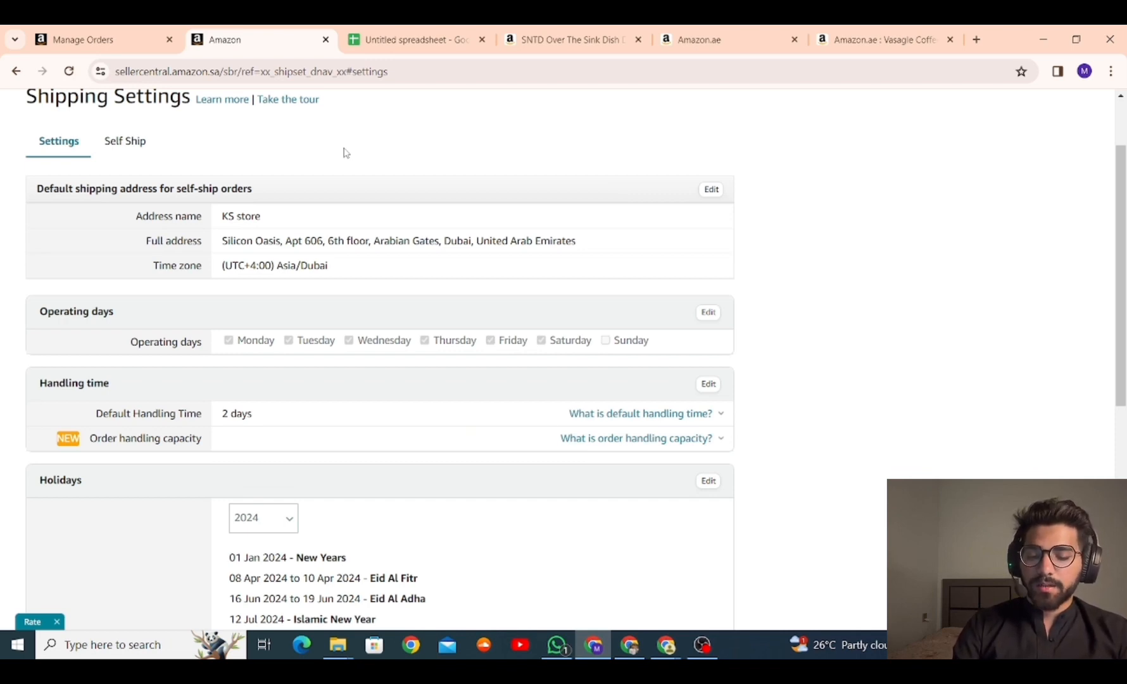
pyautogui.scroll(-6, 345, 152)
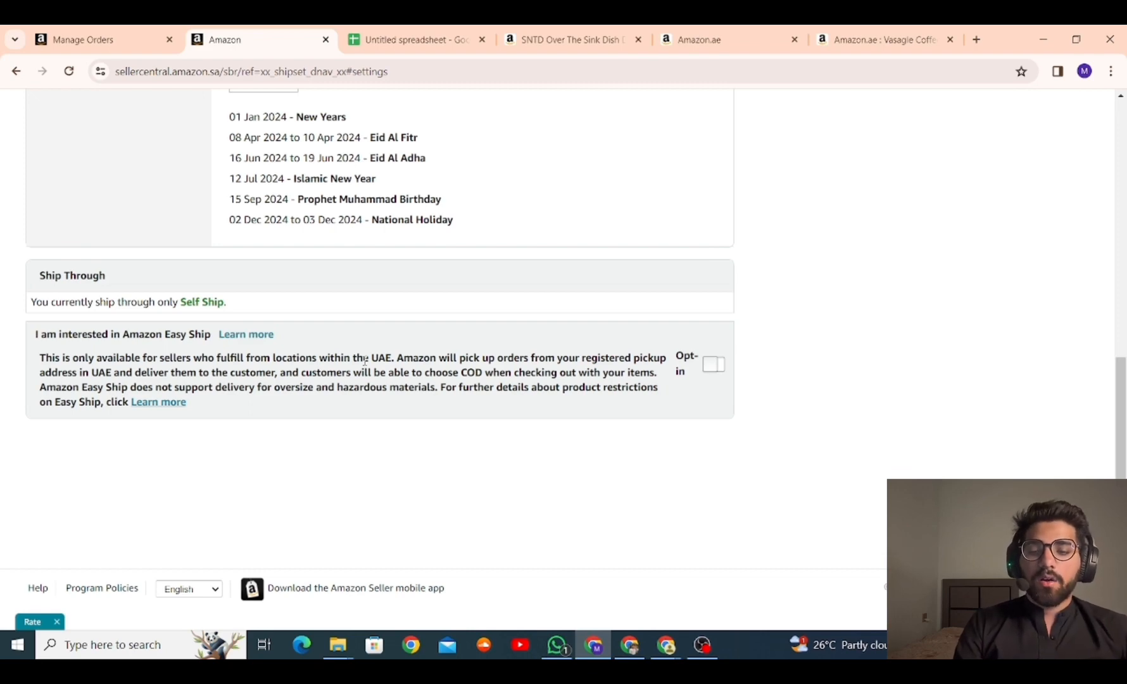
pyautogui.scroll(3, 366, 361)
pyautogui.scroll(4, 365, 361)
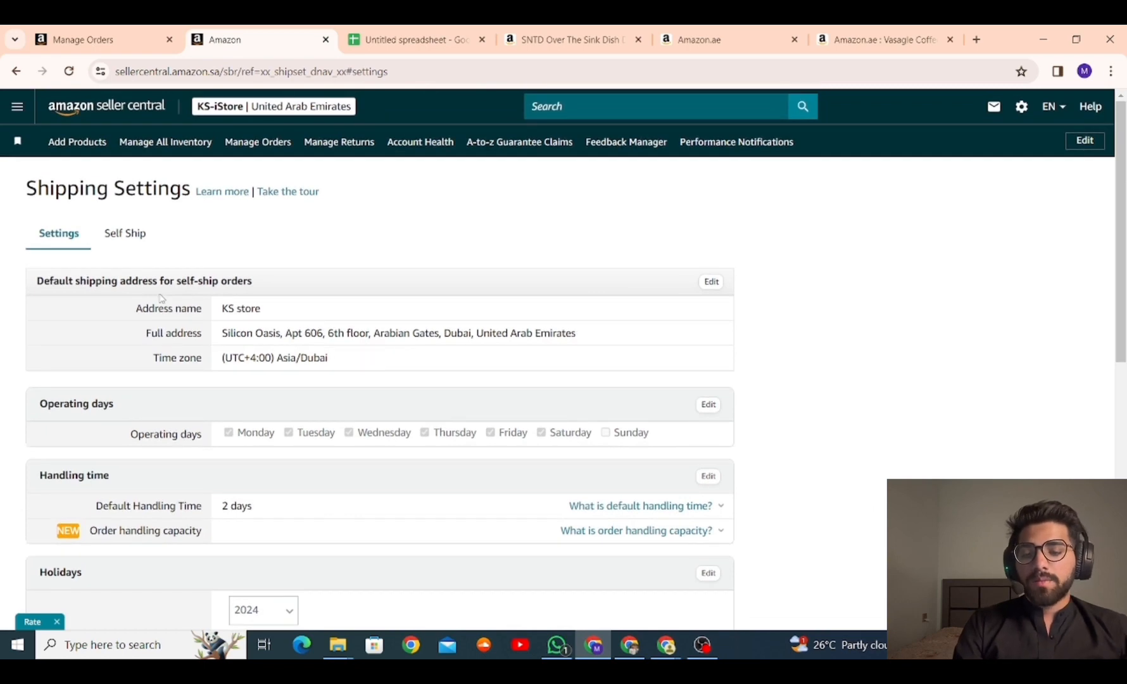
# Glance at the Self Ship templates, return to the general settings and highlight the default full shipping address.
pyautogui.click(131, 235)
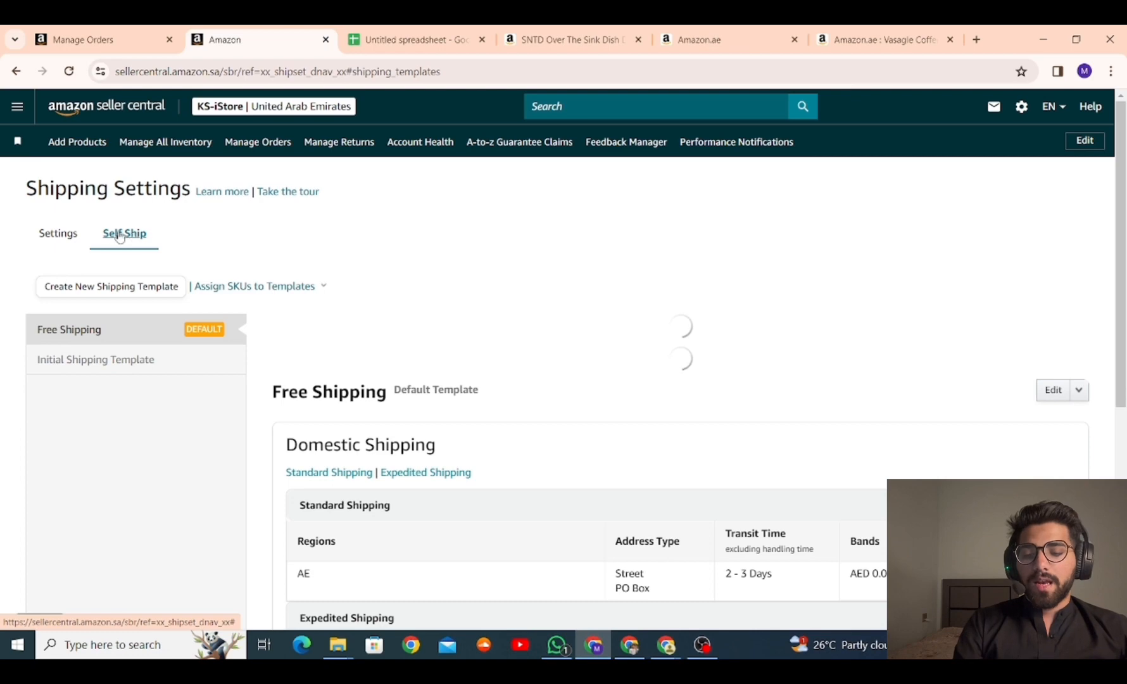
pyautogui.click(71, 238)
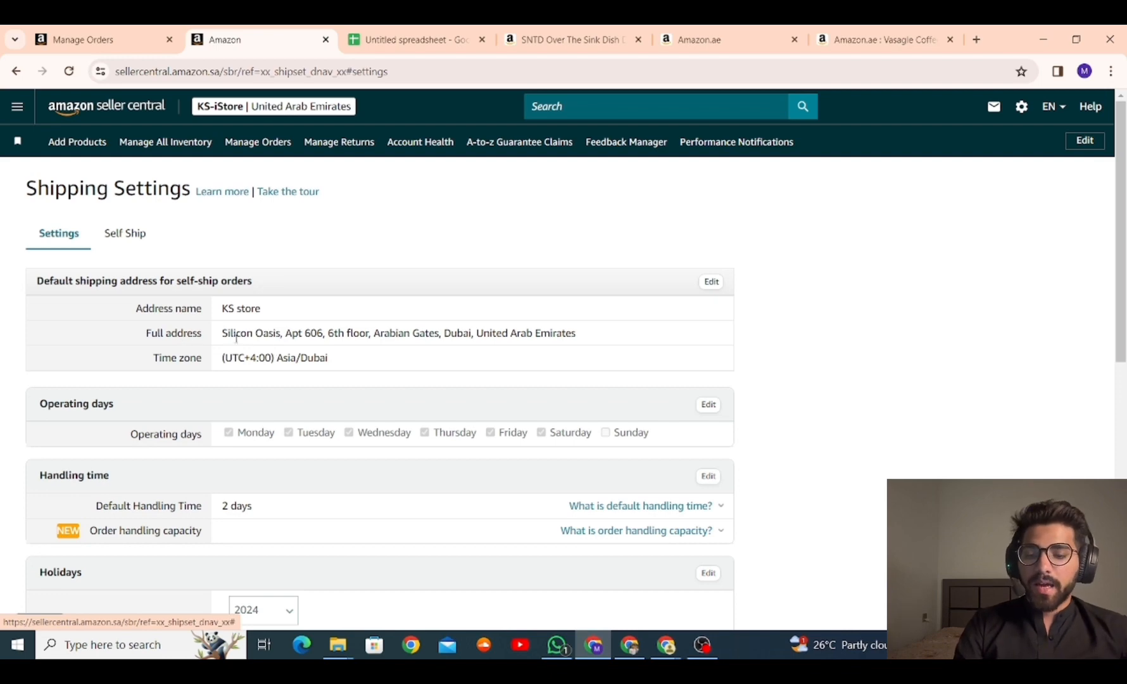
pyautogui.moveTo(216, 340); pyautogui.dragTo(660, 339)
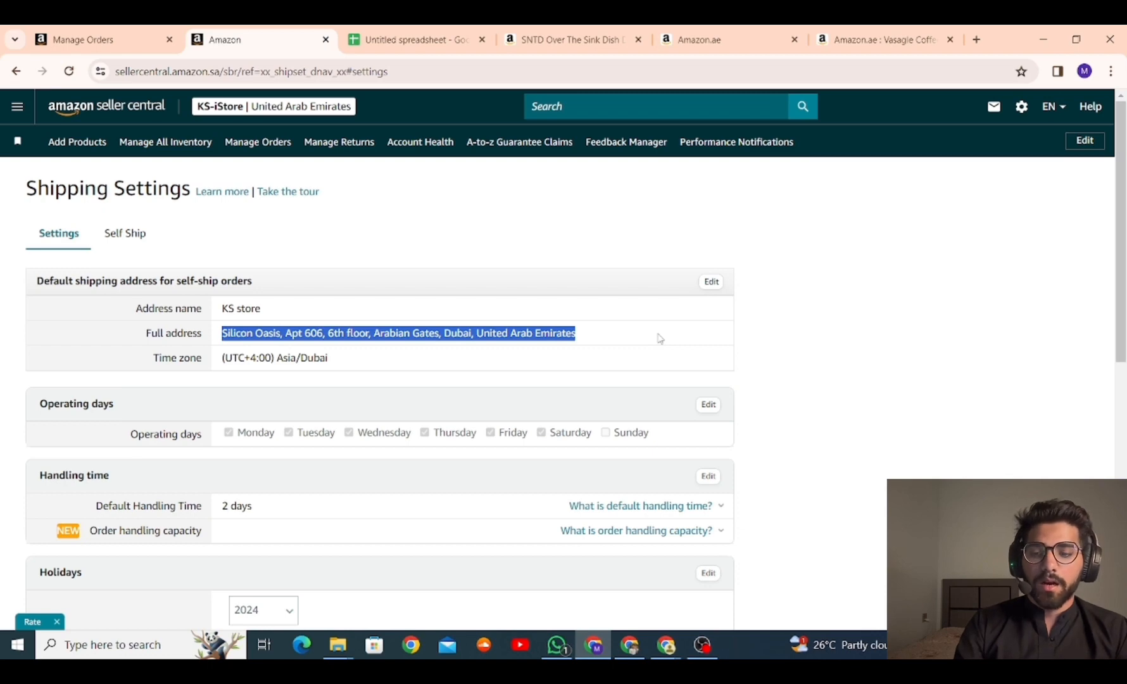
# Examine the Free Shipping template's domestic transit times and prices under Self Ship, and return to the general settings.
pyautogui.click(140, 235)
pyautogui.scroll(-2, 627, 352)
pyautogui.scroll(-3, 626, 351)
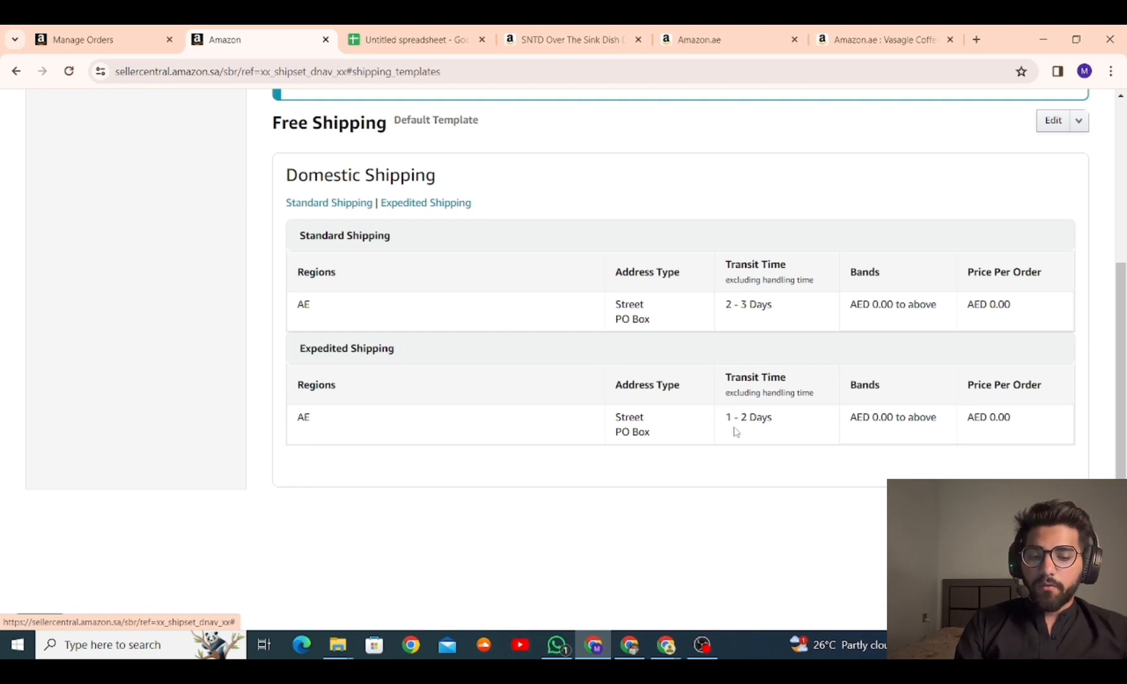
pyautogui.scroll(2, 688, 399)
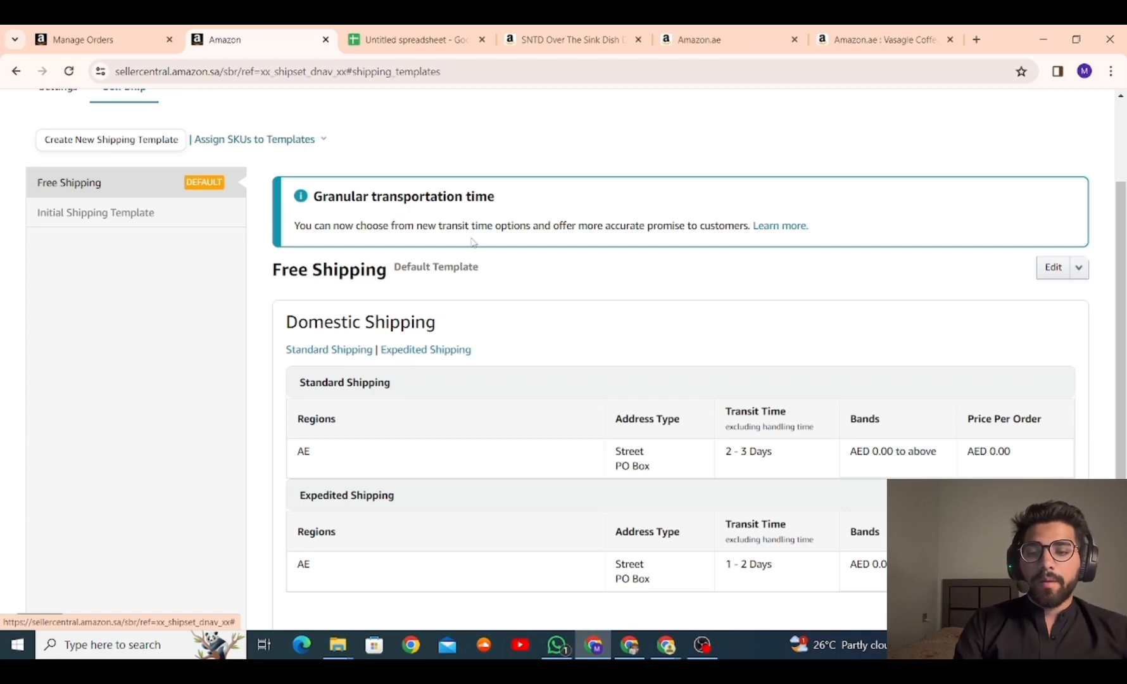
pyautogui.scroll(3, 408, 262)
pyautogui.click(58, 233)
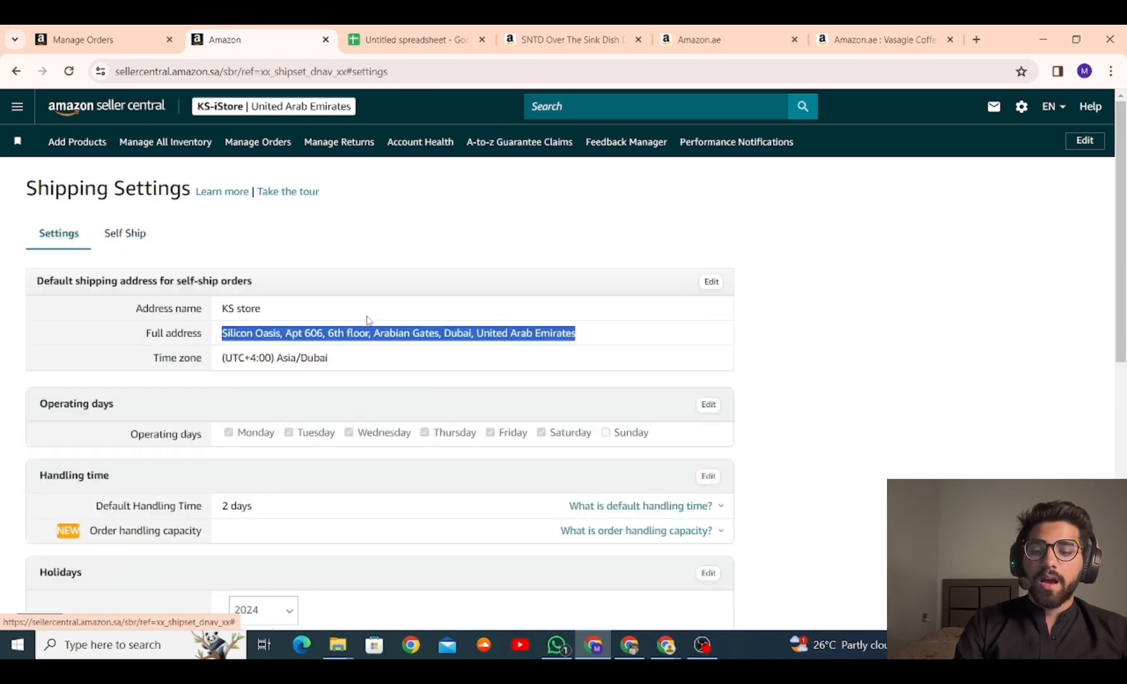
# Examine the form for adding a new default self-ship shipping address and leave it without saving.
pyautogui.scroll(-1, 471, 281)
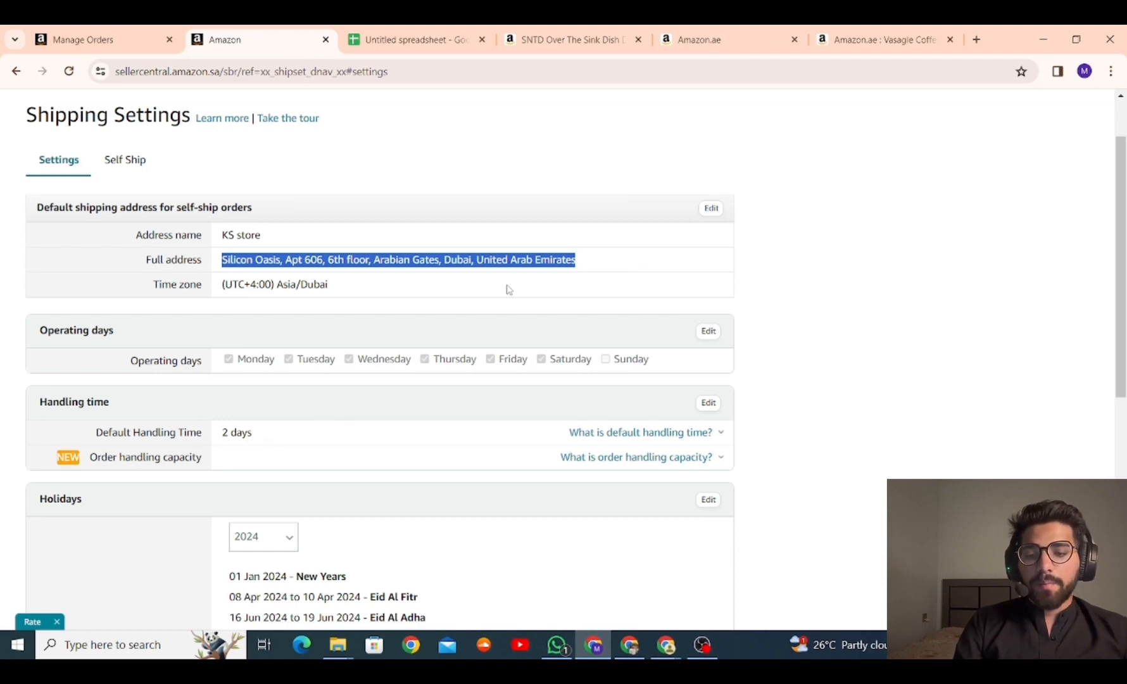
pyautogui.click(711, 208)
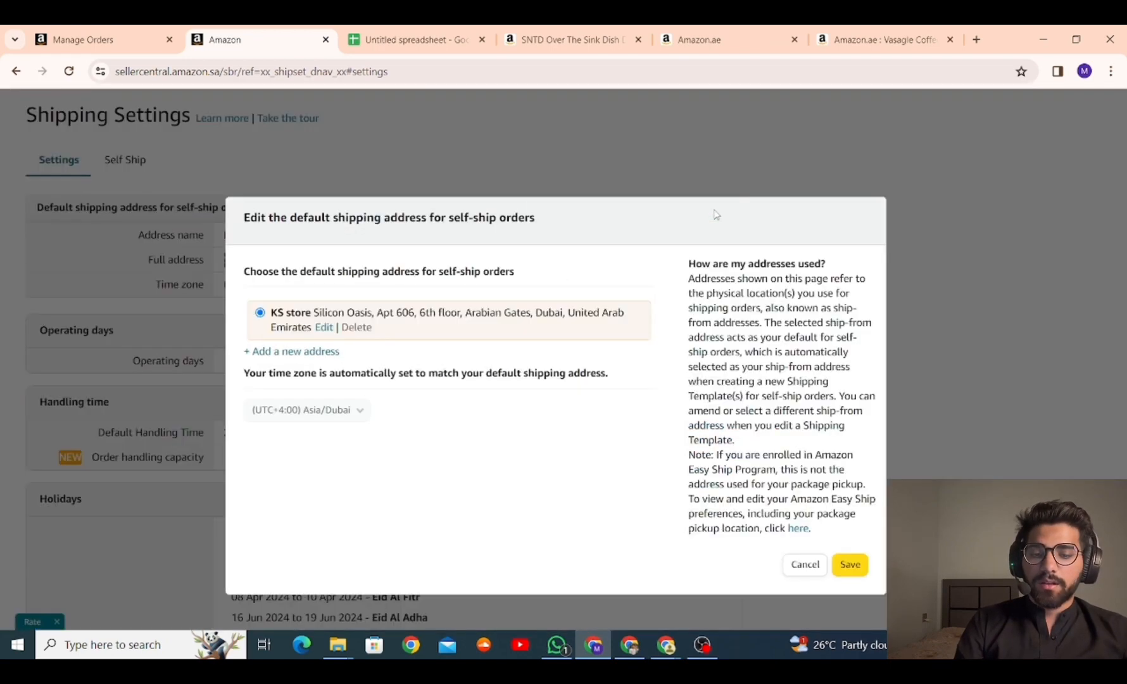
pyautogui.click(294, 354)
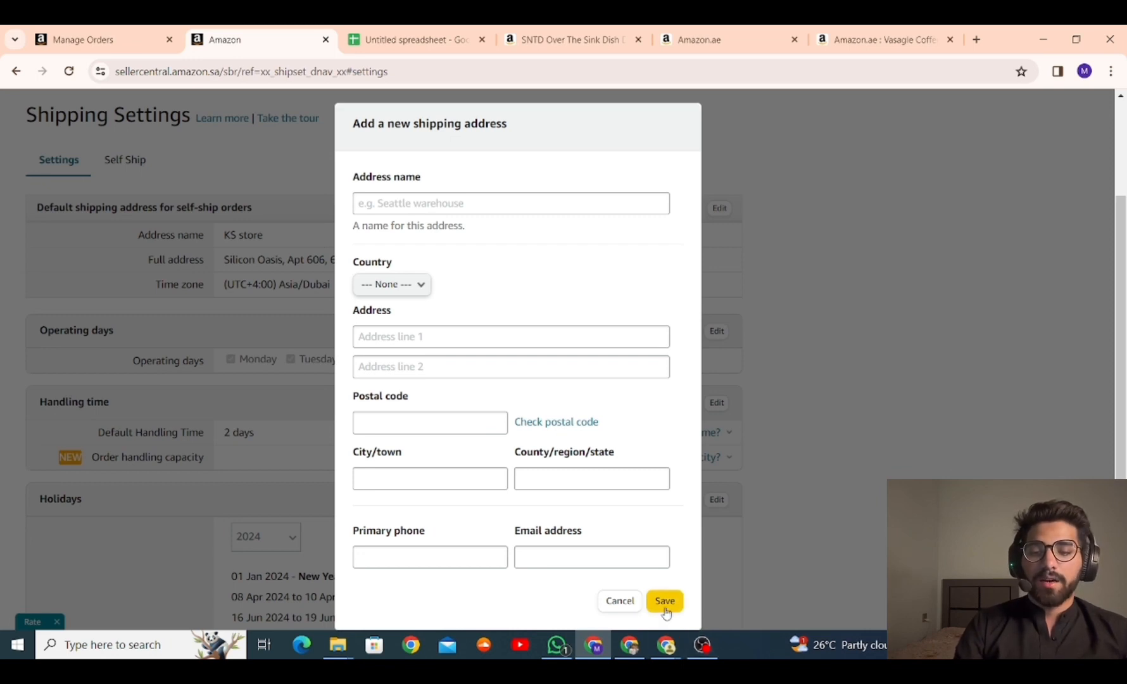
pyautogui.click(620, 601)
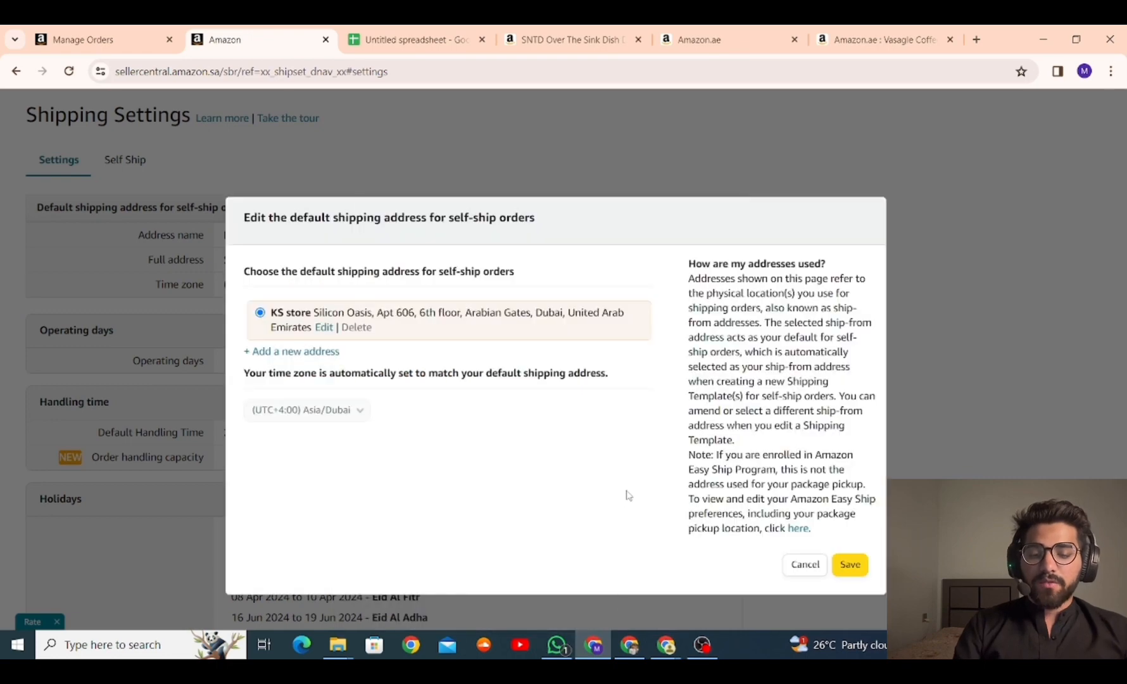
pyautogui.click(804, 564)
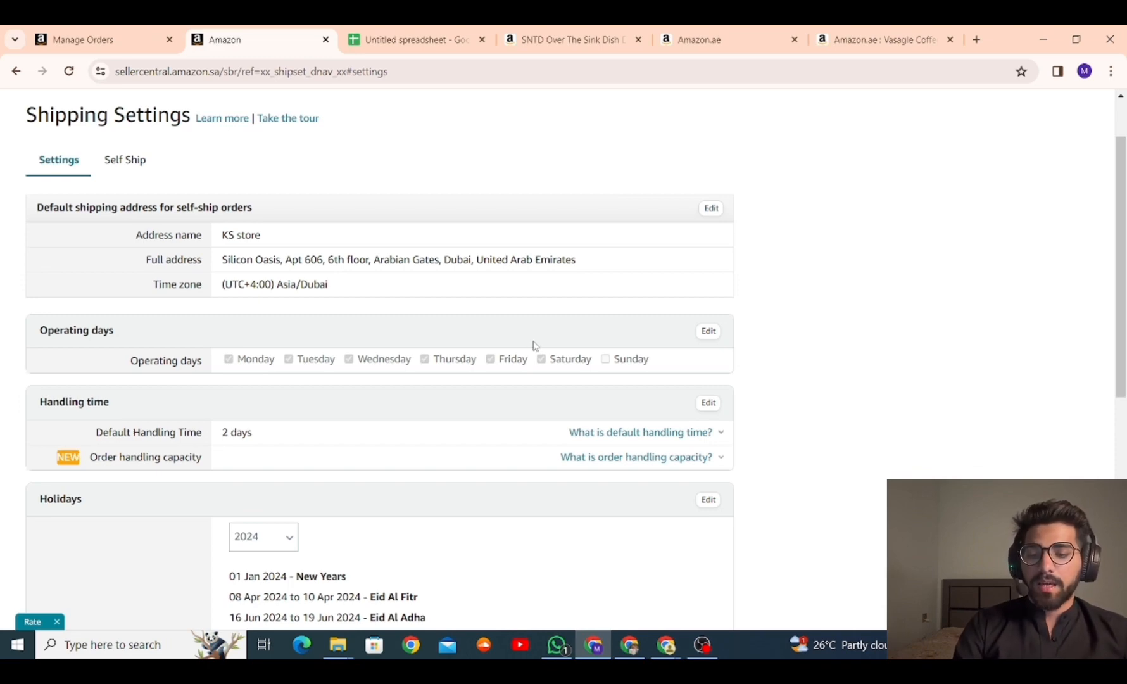
# Start a new delivery template under Self Ship without copying content from an existing template.
pyautogui.scroll(1, 531, 346)
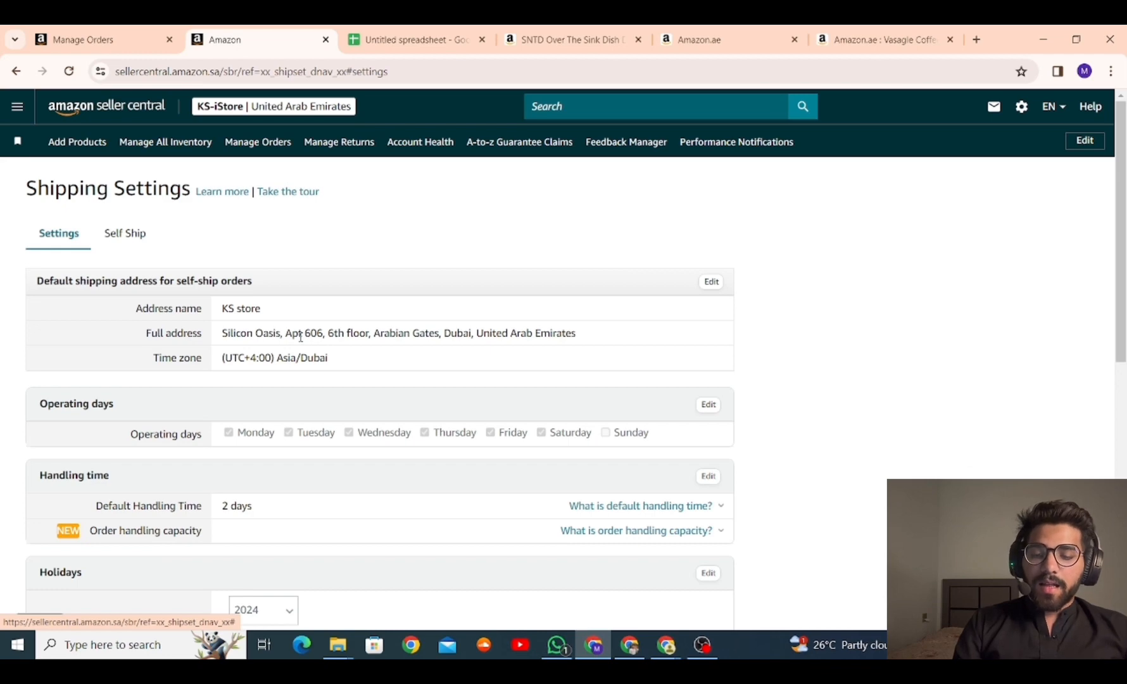
pyautogui.click(127, 235)
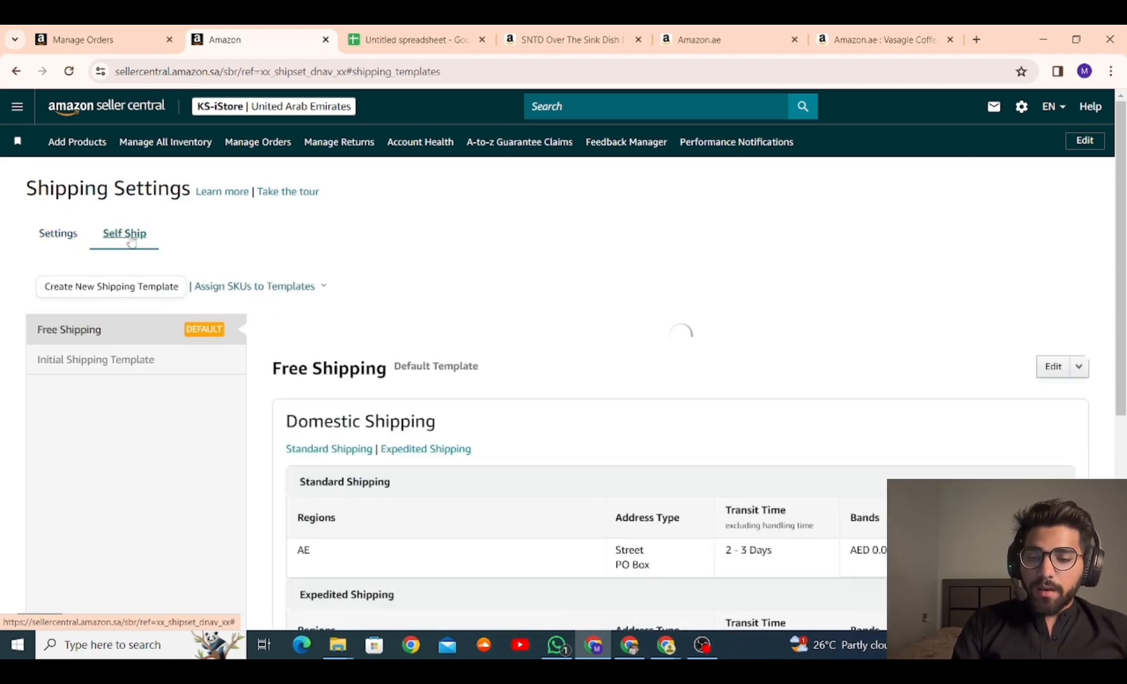
pyautogui.scroll(-1, 465, 300)
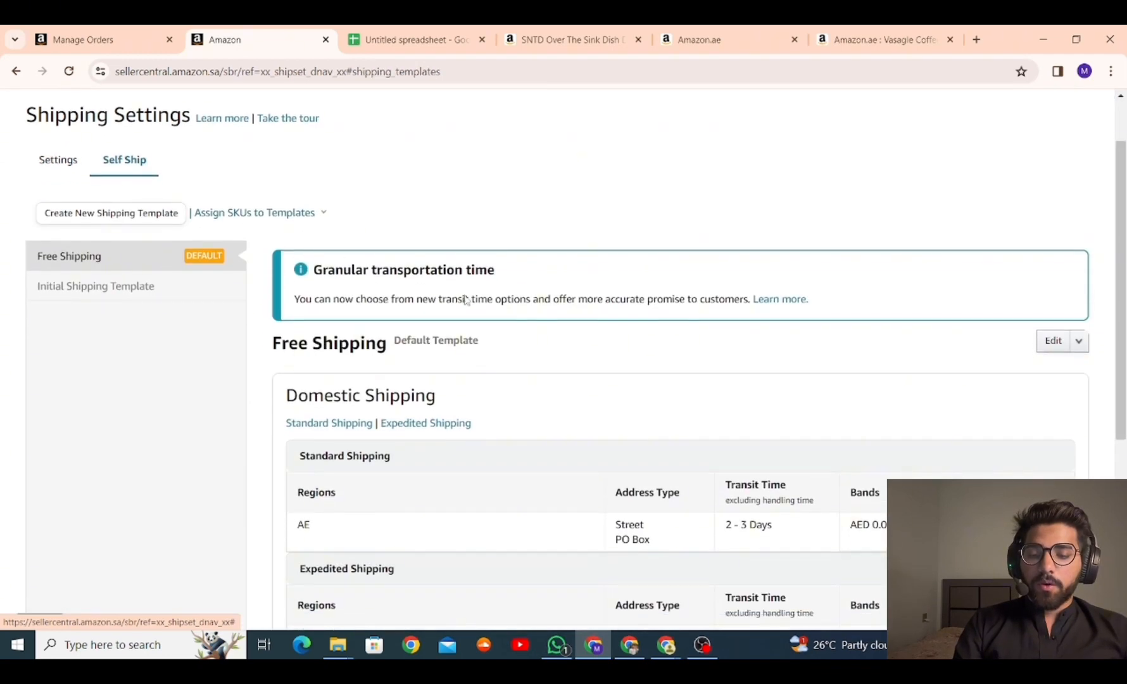
pyautogui.scroll(-1, 465, 300)
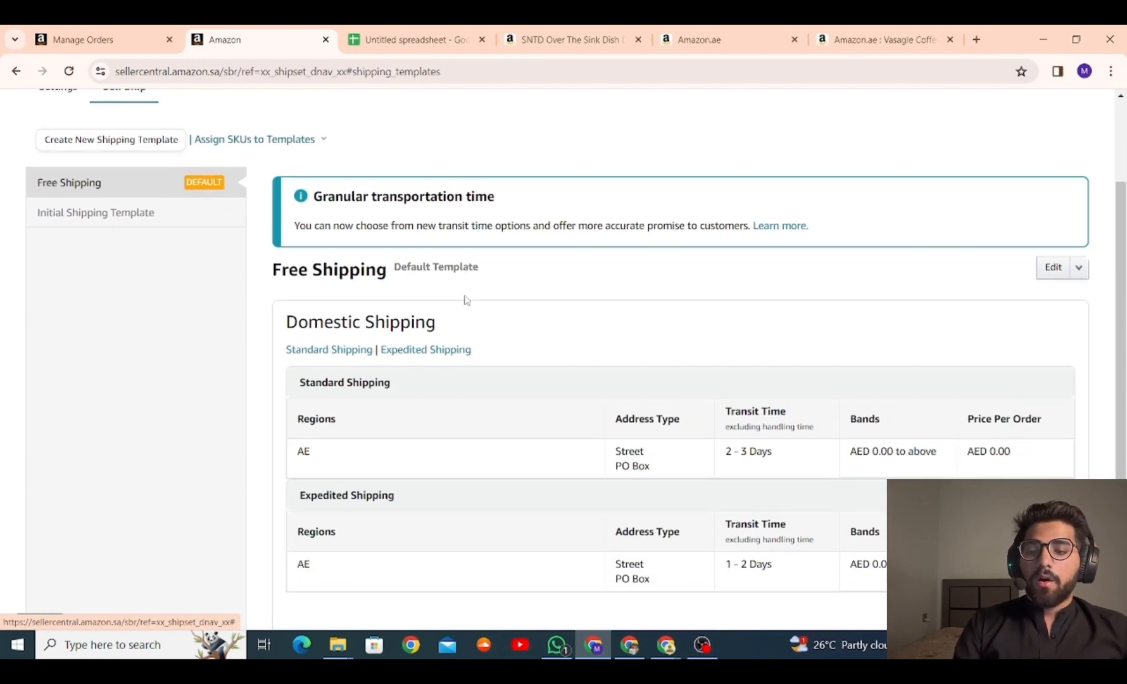
pyautogui.click(70, 142)
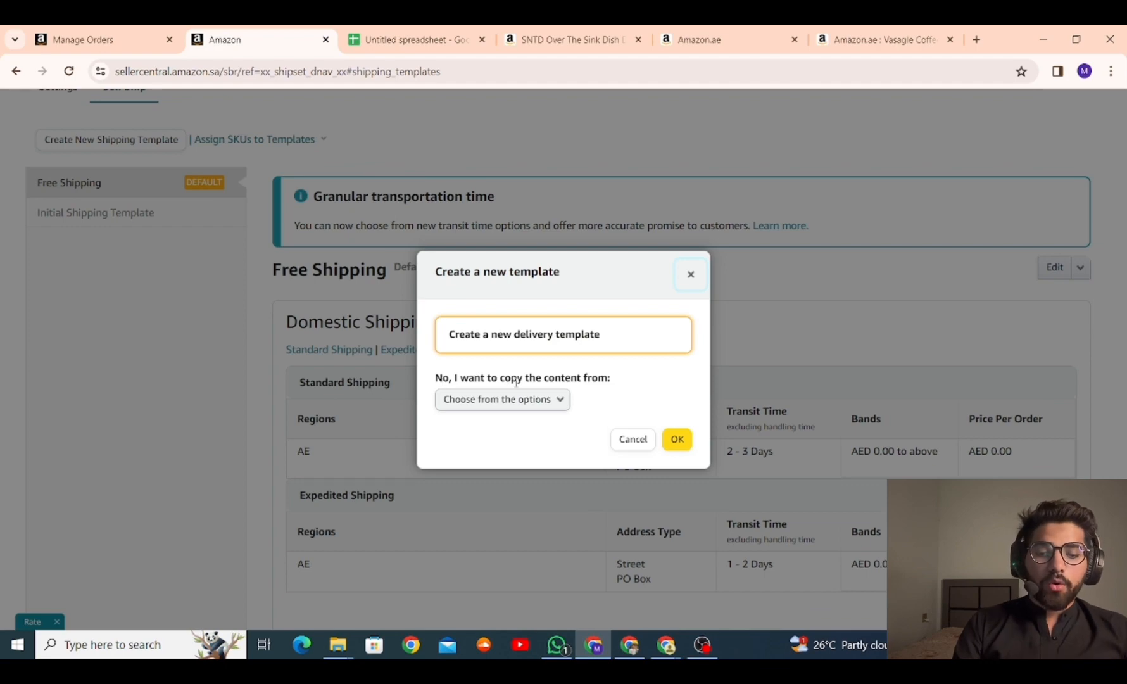
pyautogui.click(499, 400)
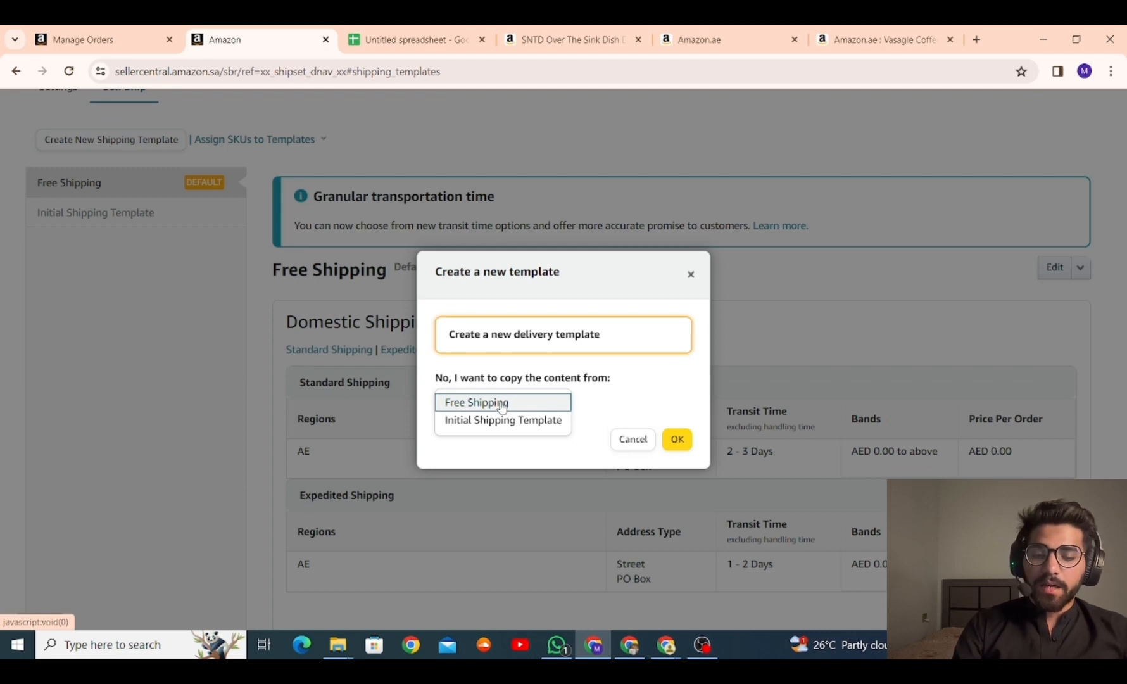
pyautogui.click(645, 378)
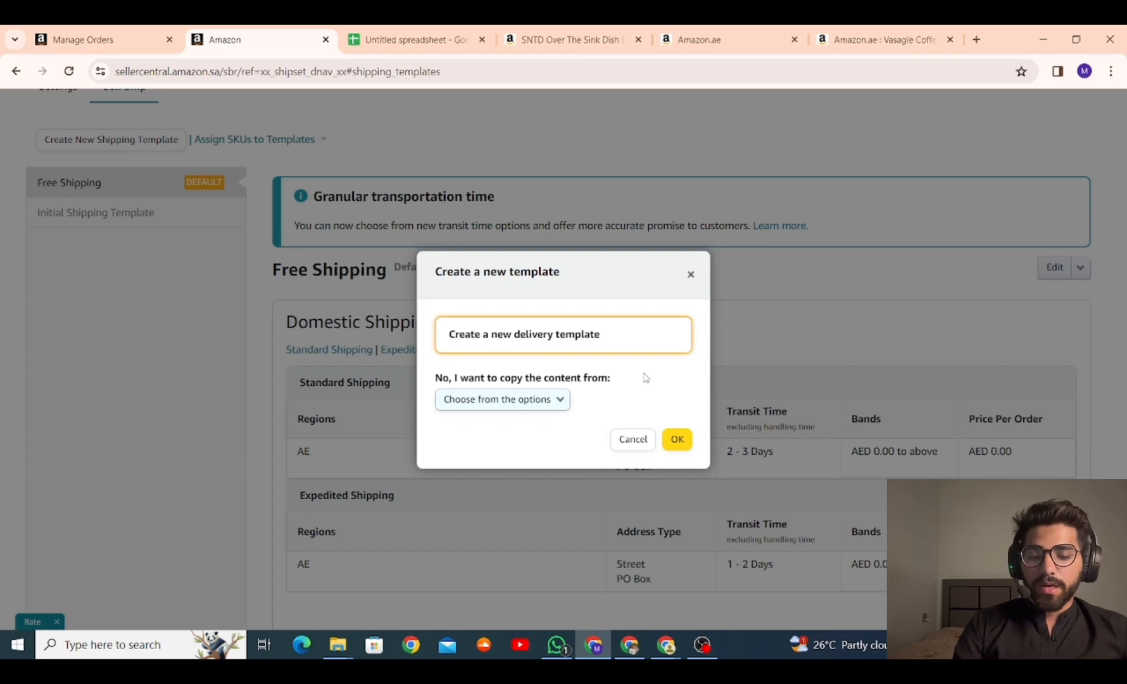
pyautogui.click(673, 439)
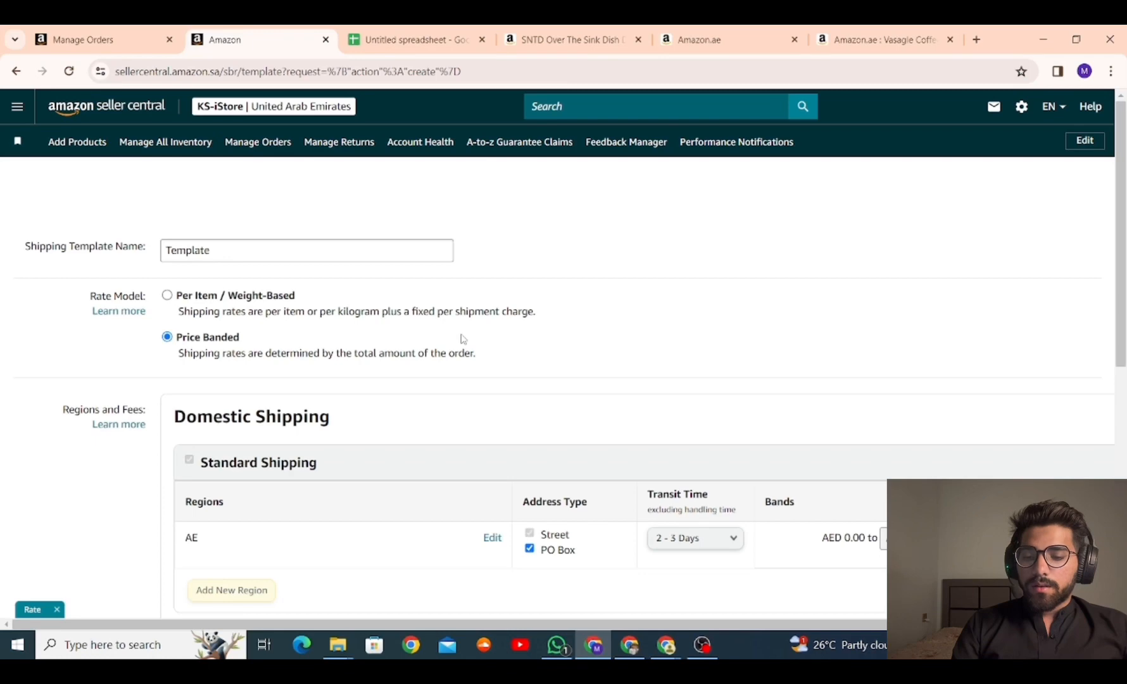
# Name the new shipping template "Free Delivery".
pyautogui.scroll(-1, 262, 201)
pyautogui.doubleClick(231, 168)
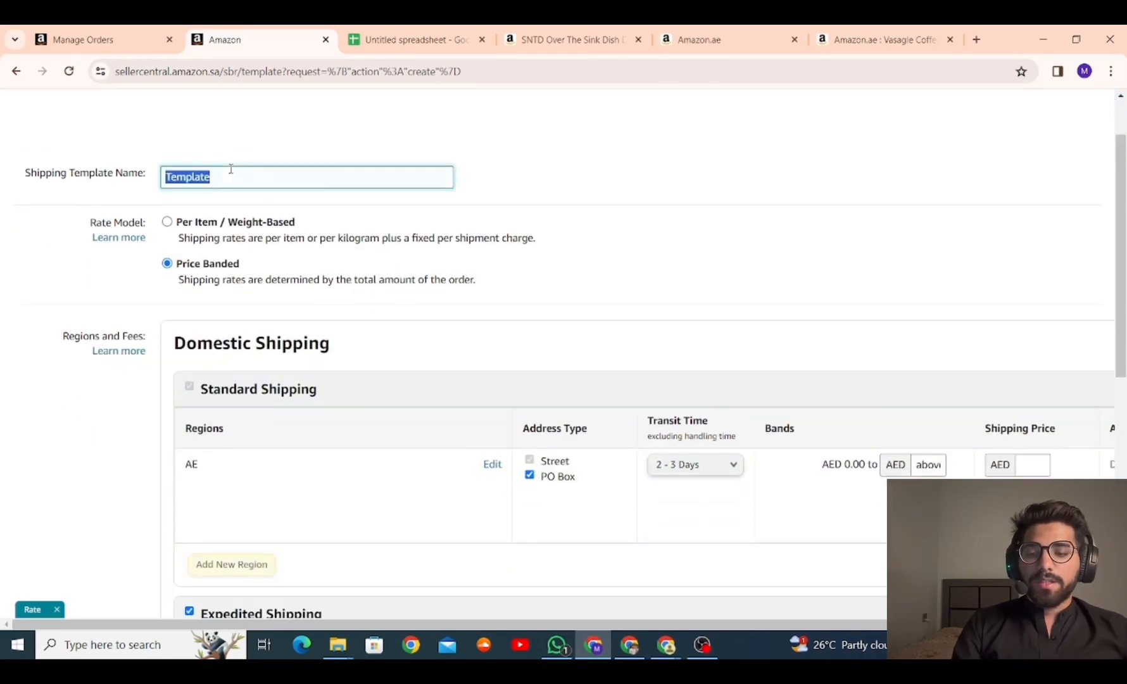
pyautogui.press('BackSpace')
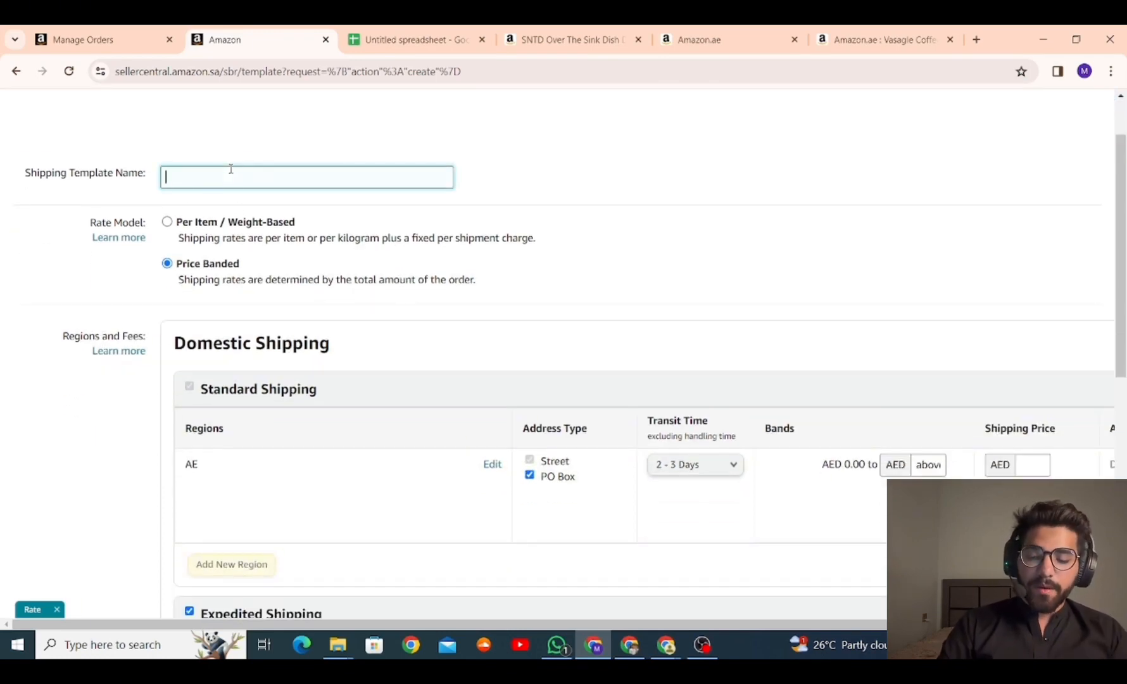
pyautogui.write('Free')
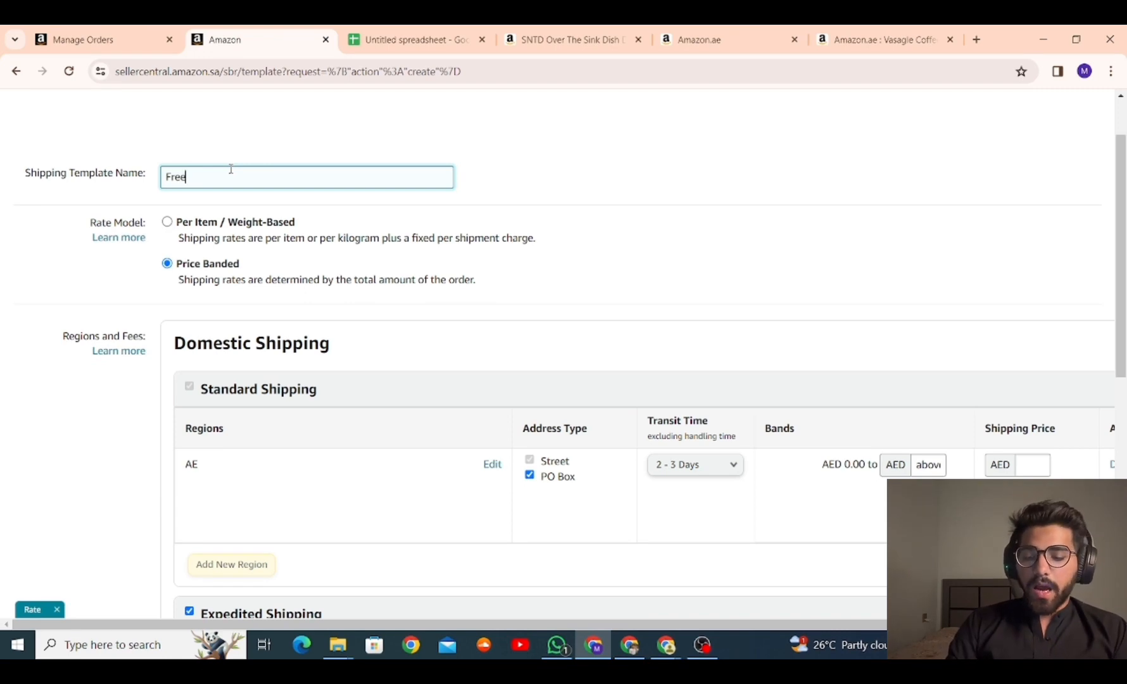
pyautogui.write('Deliver')
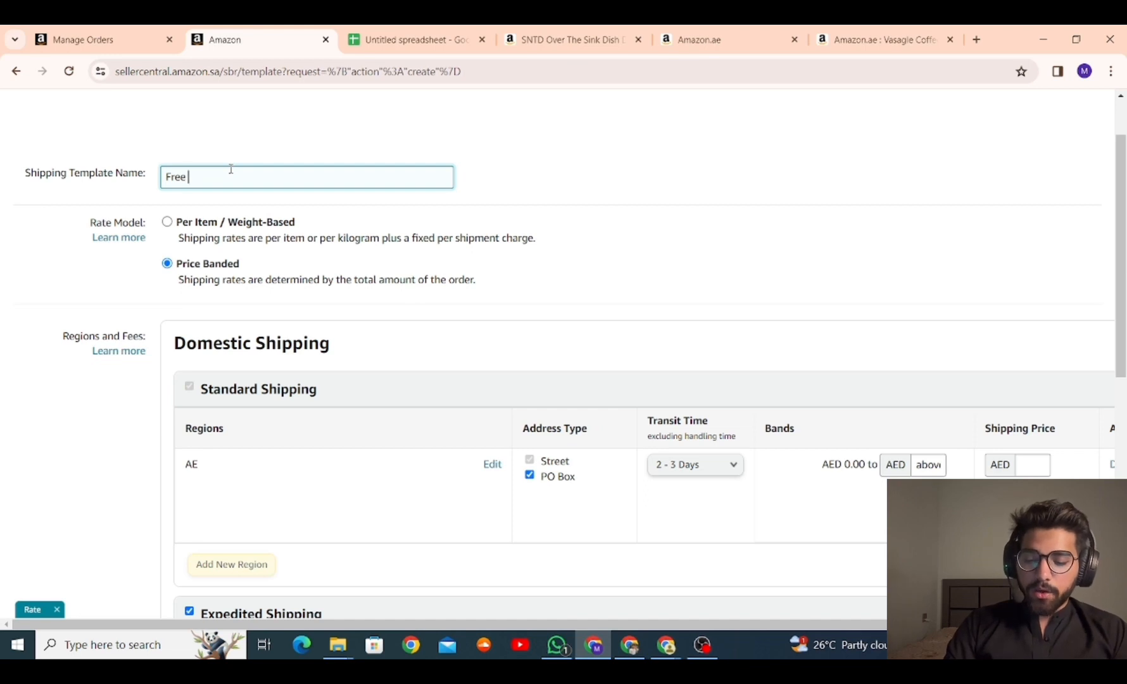
pyautogui.write('y')
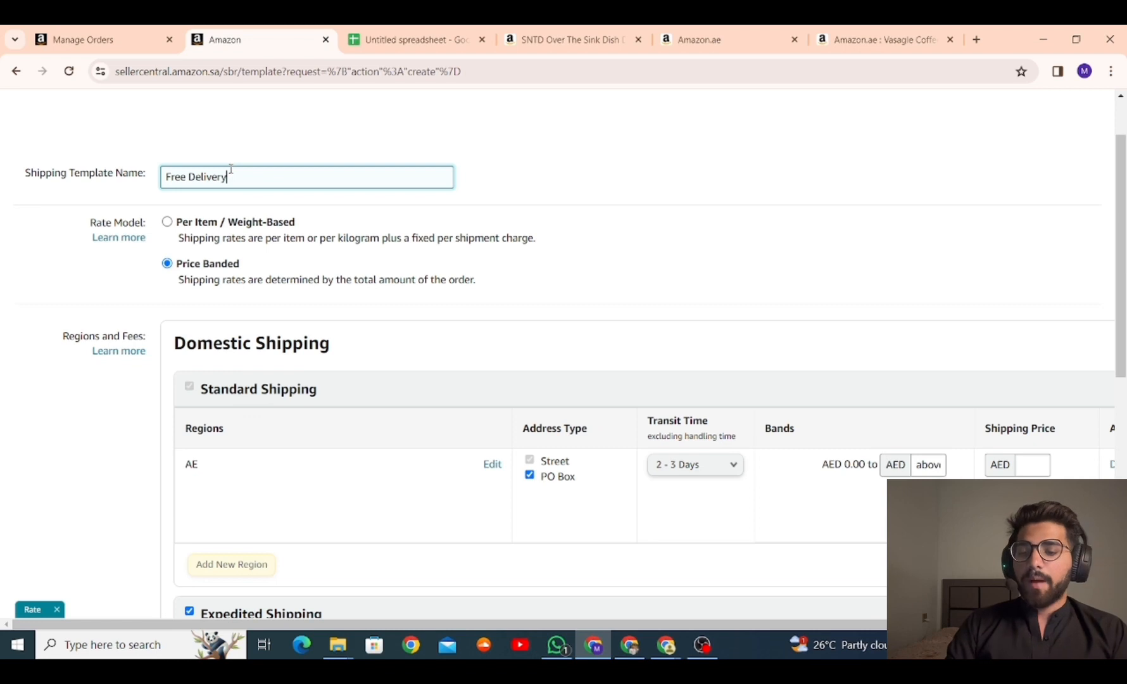
pyautogui.click(513, 176)
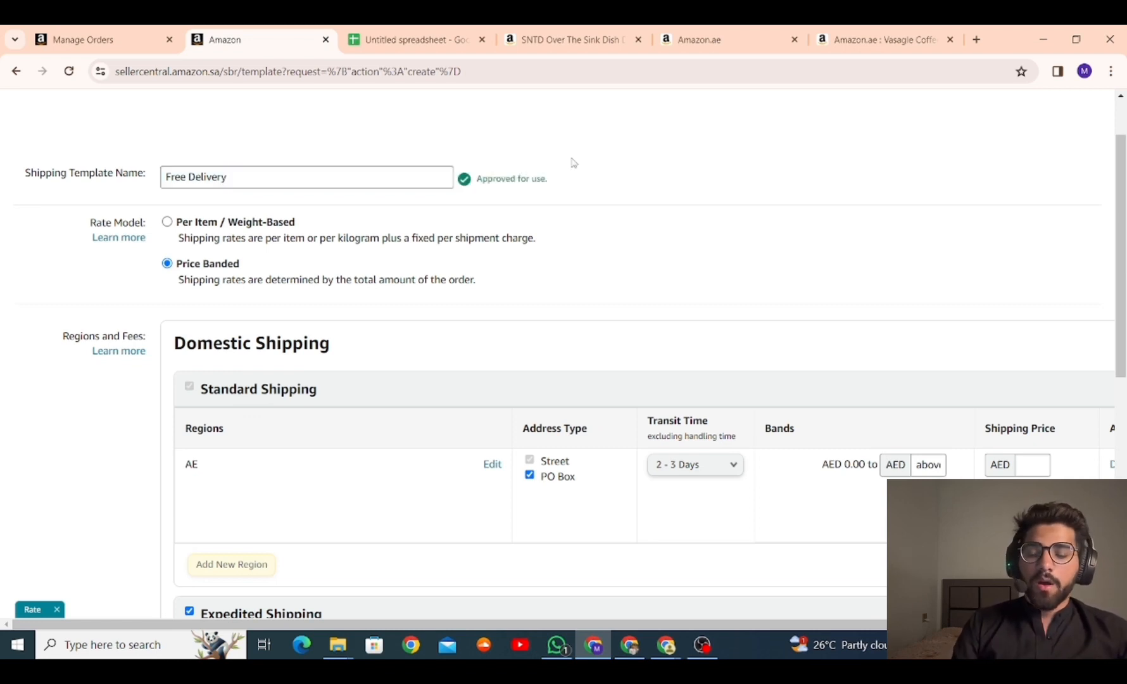
# Check the AE region of domestic Standard Shipping and set its shipping price to AED 10.
pyautogui.scroll(-1, 546, 199)
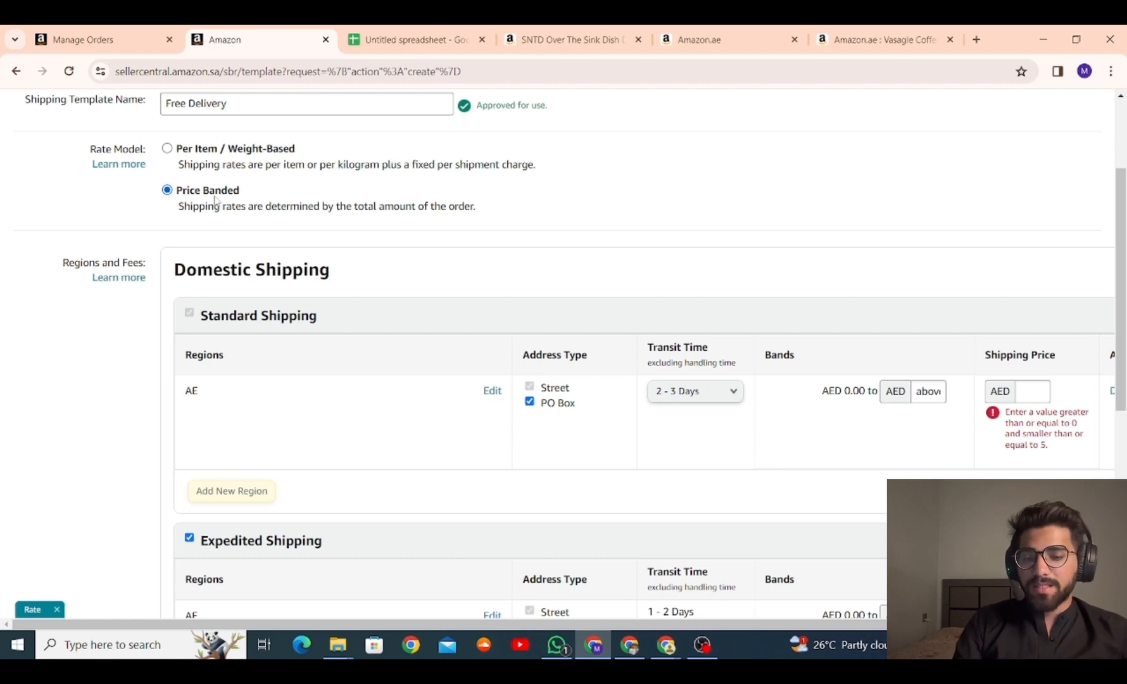
pyautogui.scroll(-1, 215, 203)
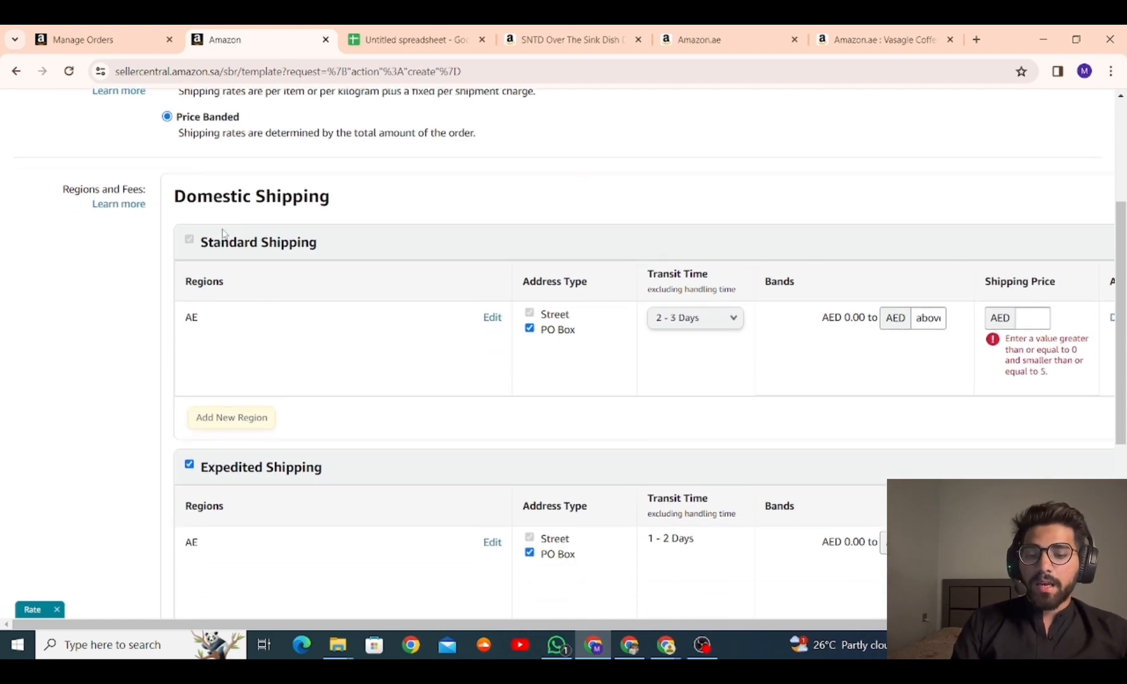
pyautogui.scroll(-1, 419, 504)
pyautogui.scroll(-1, 422, 505)
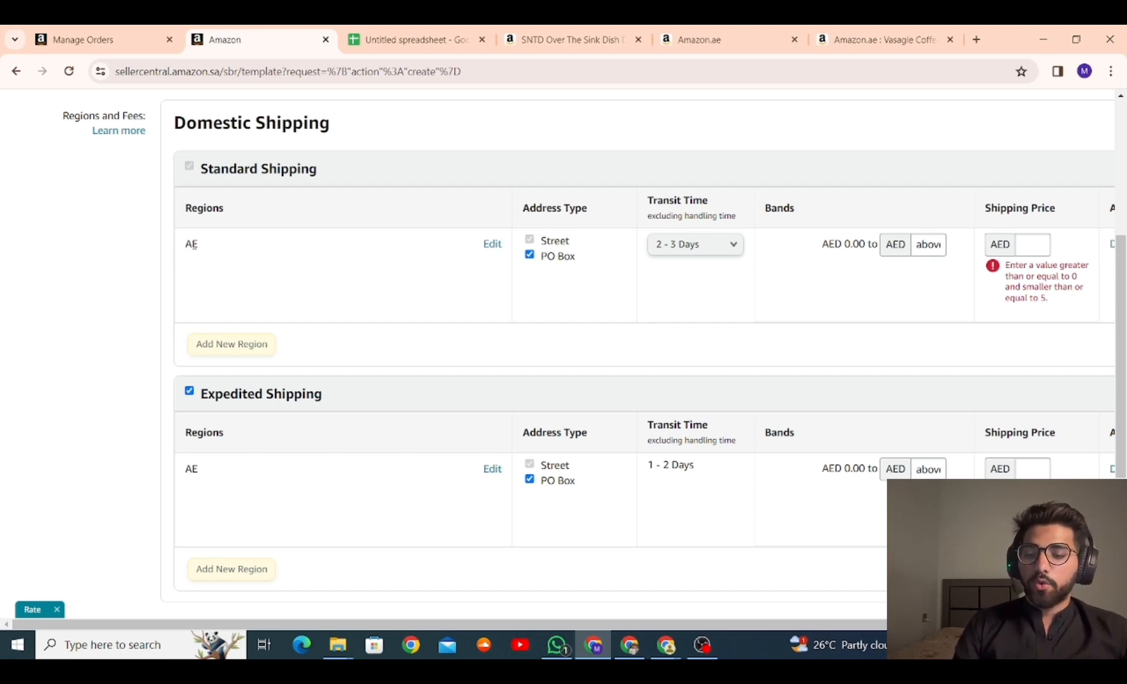
pyautogui.click(491, 245)
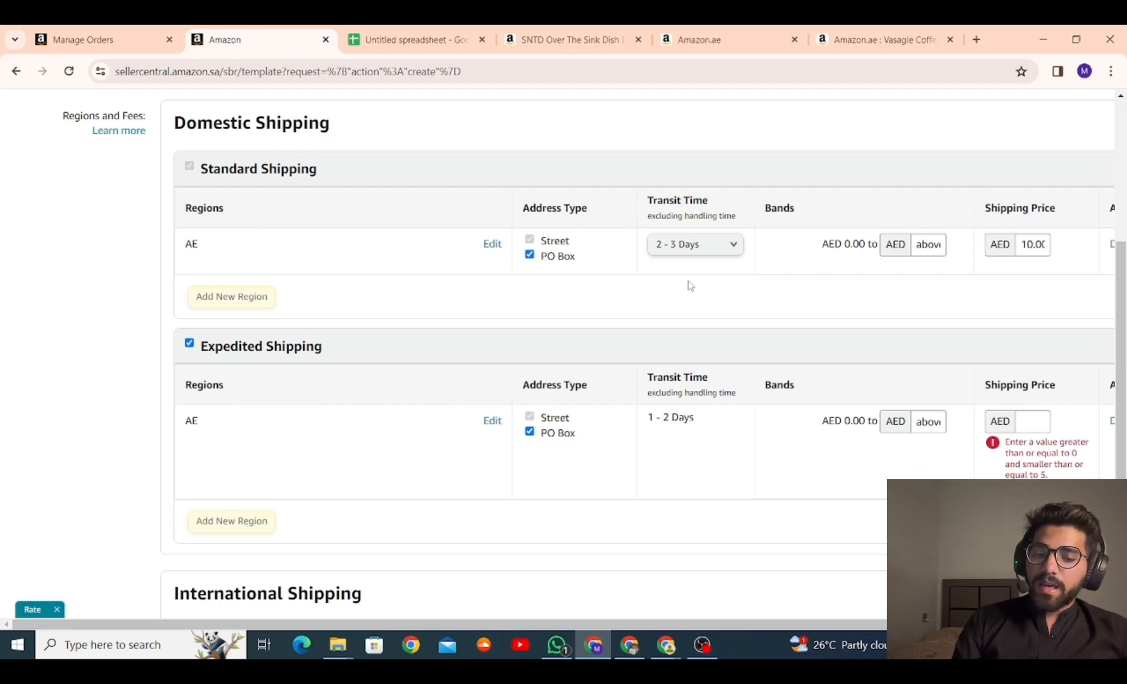
# Choose a transit time of 2 - 3 Days for the AE region of domestic Standard Shipping.
pyautogui.scroll(-1, 670, 423)
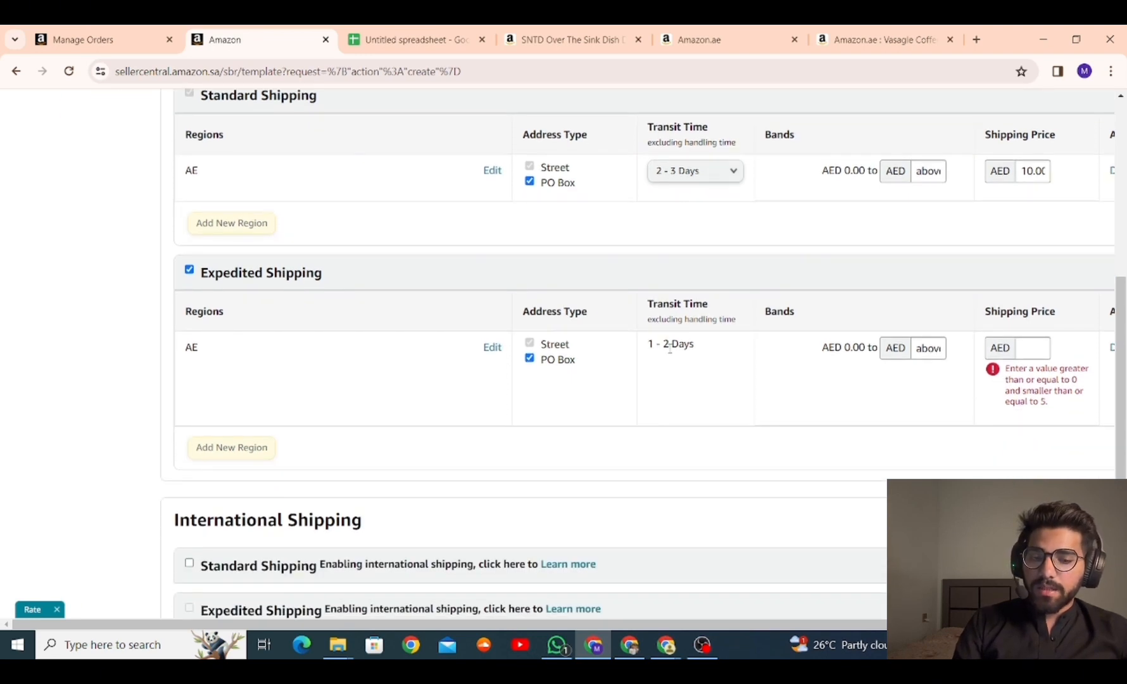
pyautogui.scroll(2, 670, 348)
pyautogui.click(682, 322)
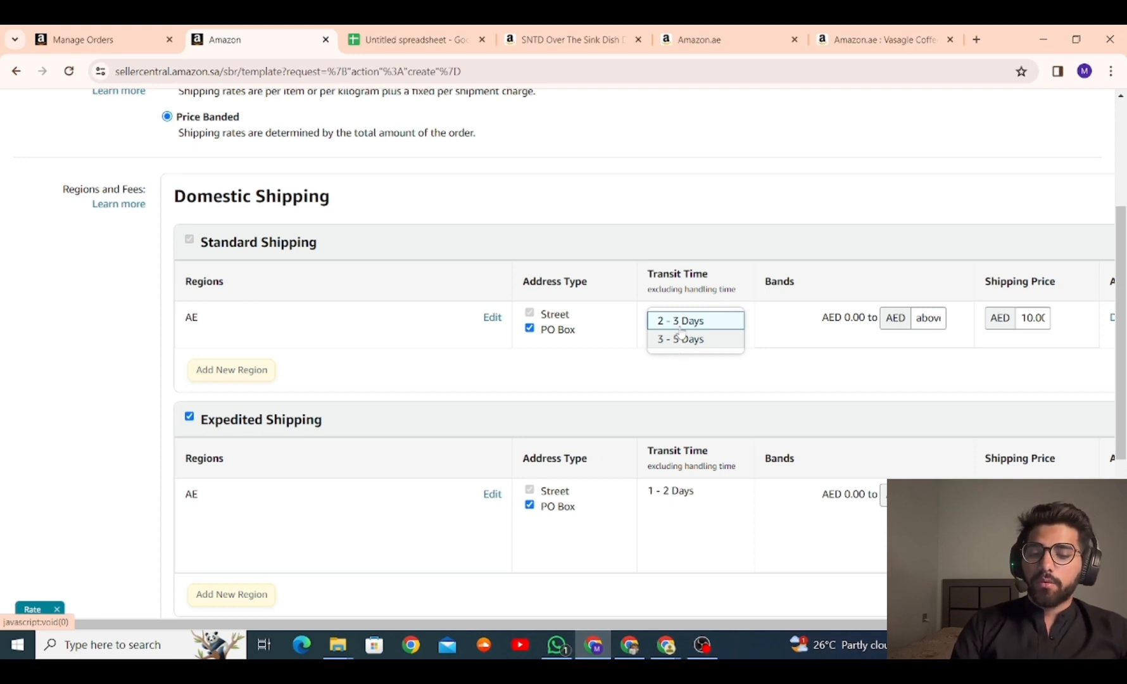
pyautogui.click(680, 326)
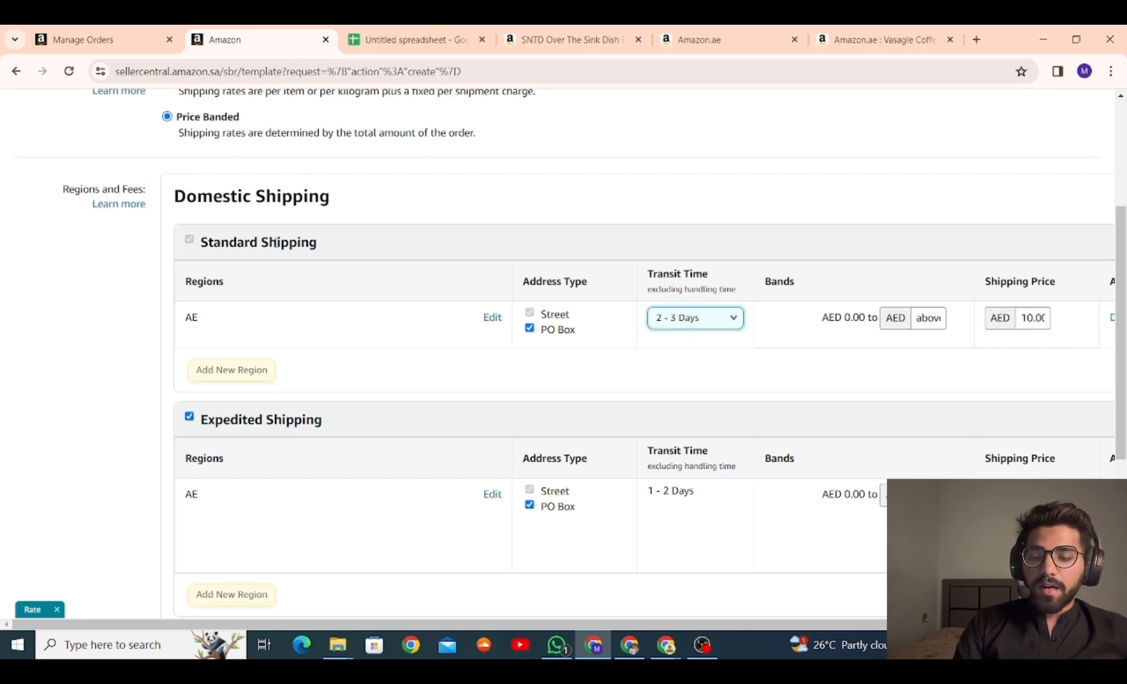
# Disable and re-enable PO Box delivery for the Standard Shipping region, and set its shipping price to AED 0.
pyautogui.scroll(-1, 708, 389)
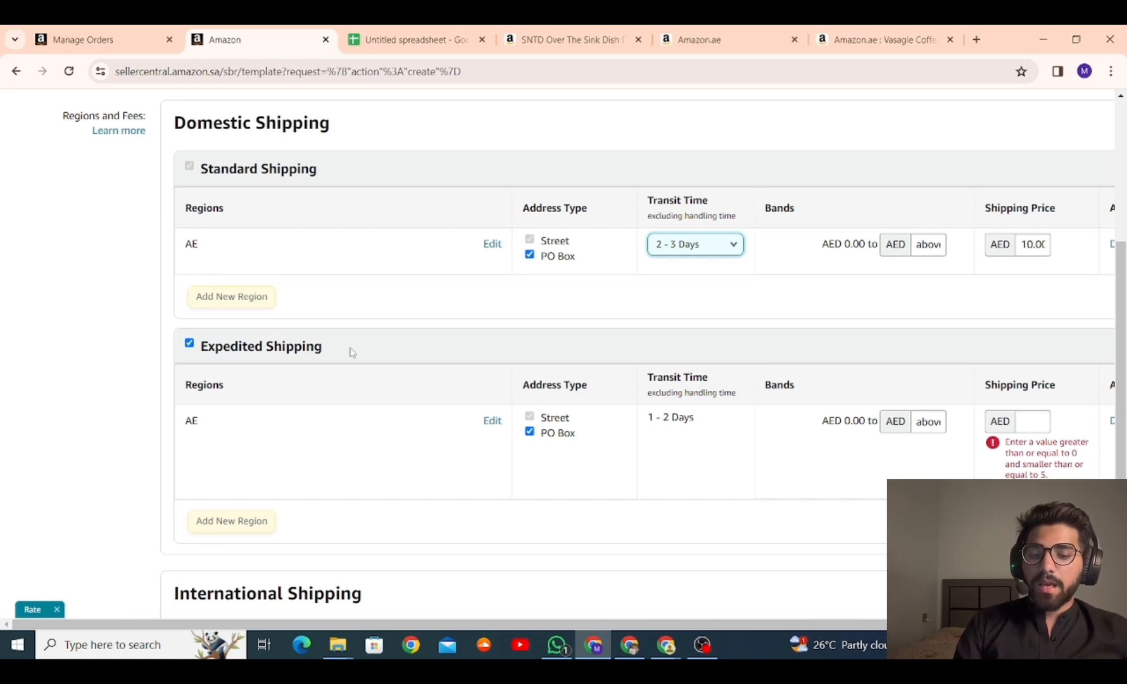
pyautogui.click(529, 257)
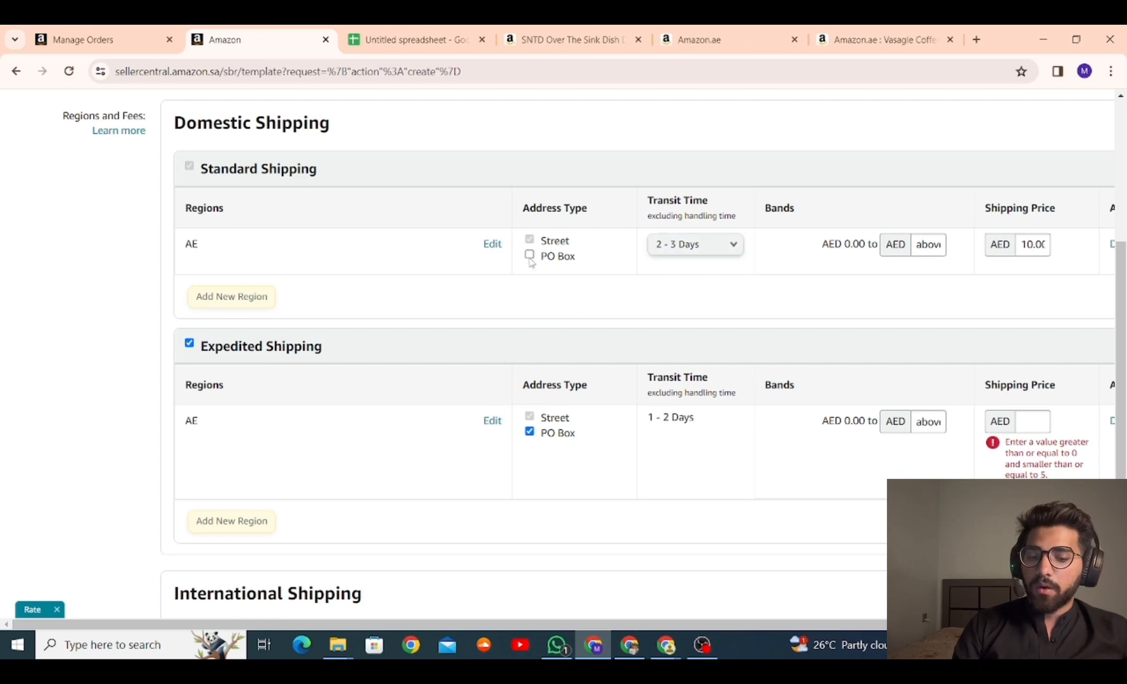
pyautogui.click(529, 257)
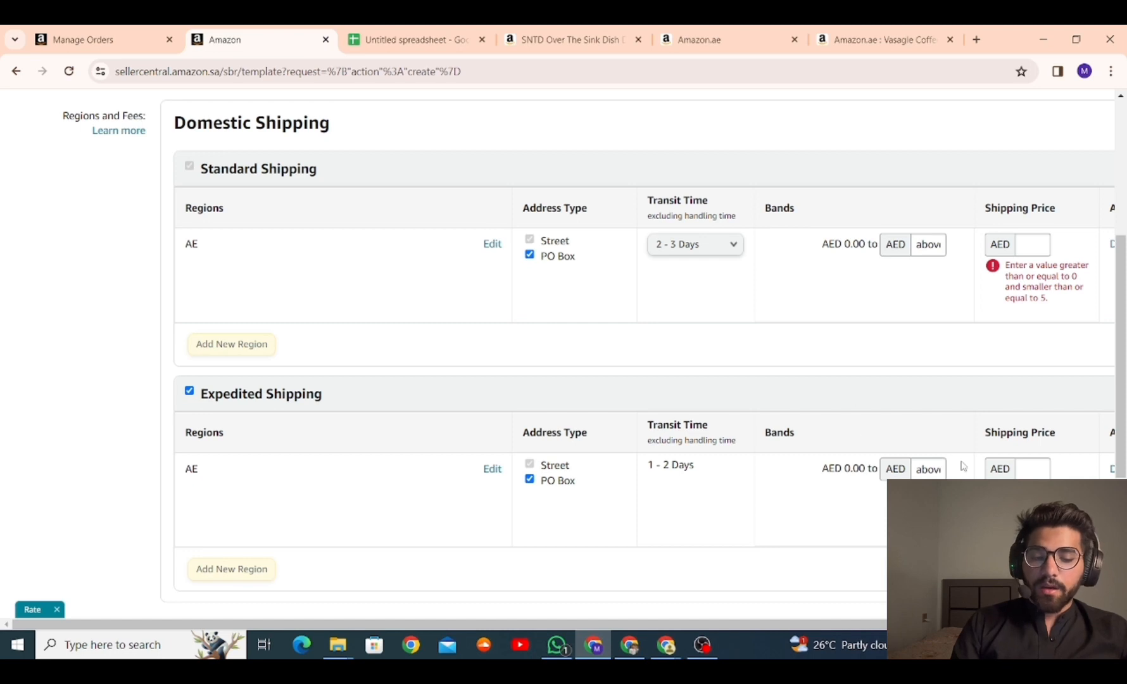
pyautogui.moveTo(937, 624); pyautogui.dragTo(1006, 624)
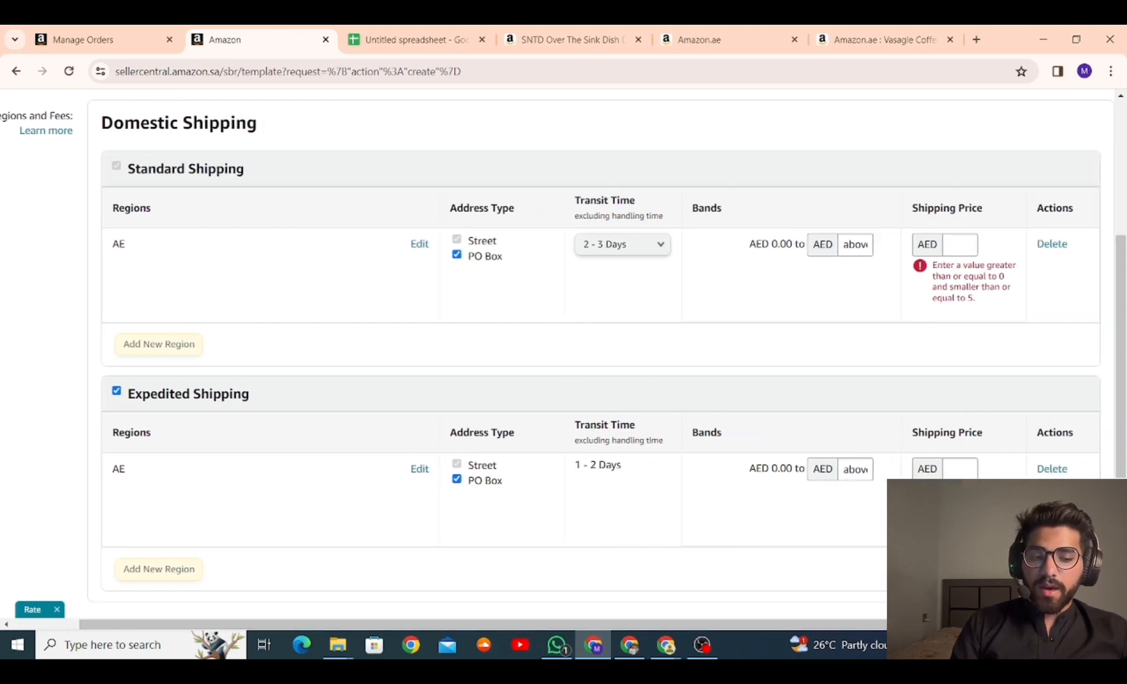
pyautogui.click(962, 244)
pyautogui.write('0')
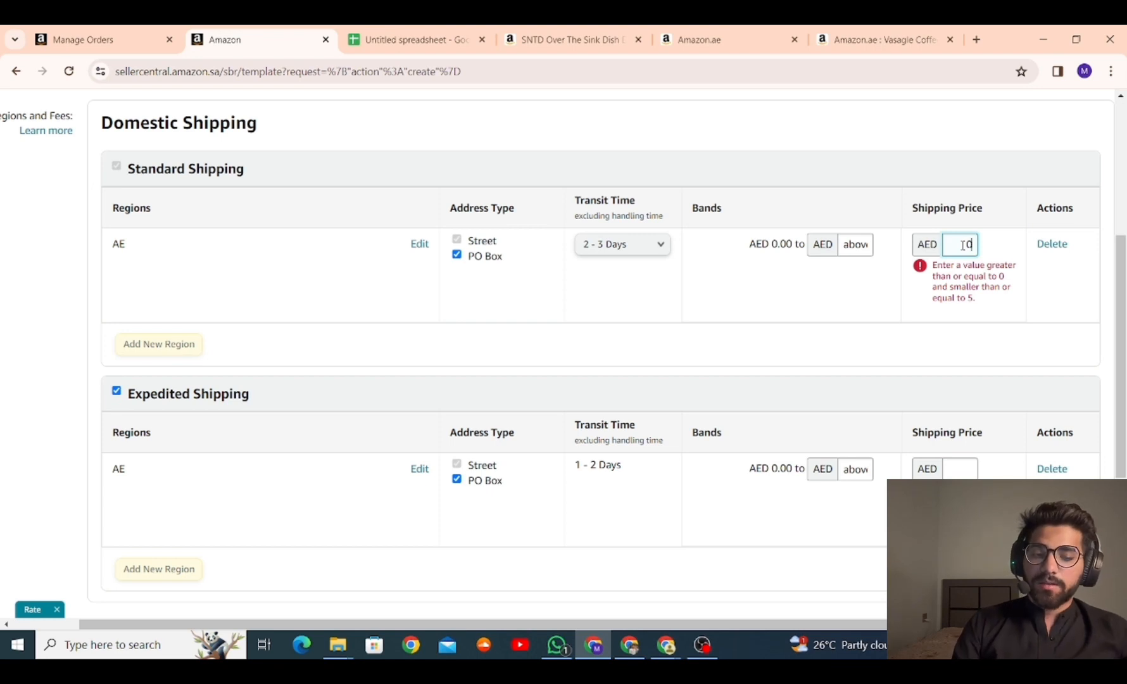
# Set the shipping price for the AE region of domestic Expedited Shipping to AED 0.
pyautogui.click(958, 468)
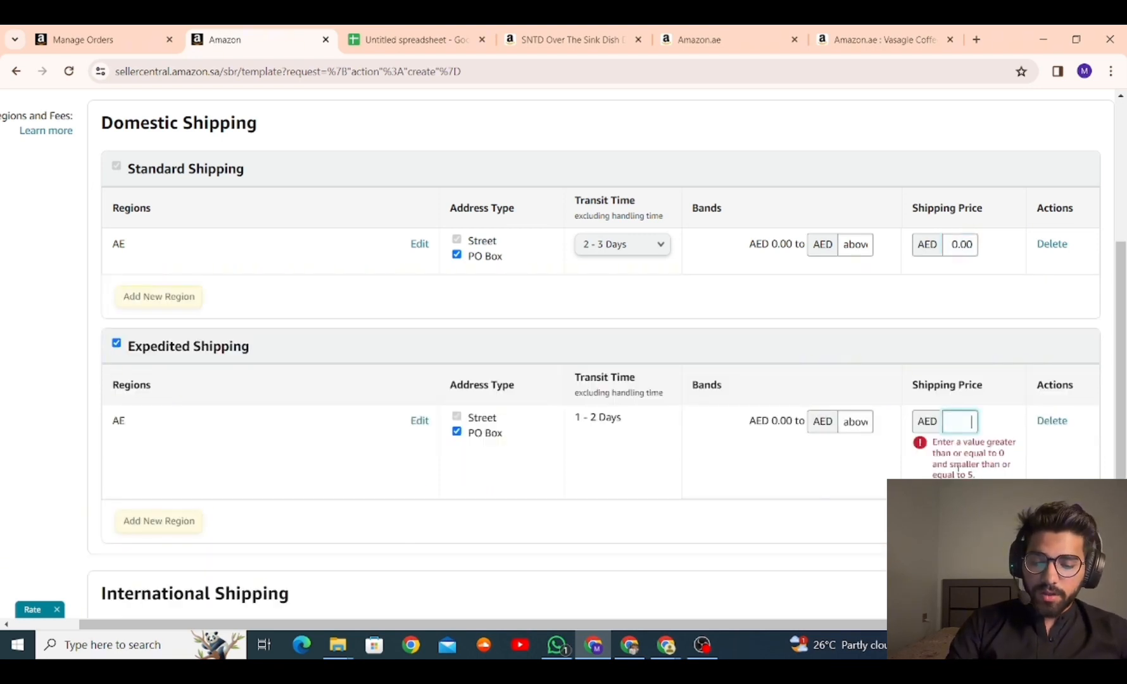
pyautogui.write('0')
pyautogui.press('BackSpace')
pyautogui.press('Tab')
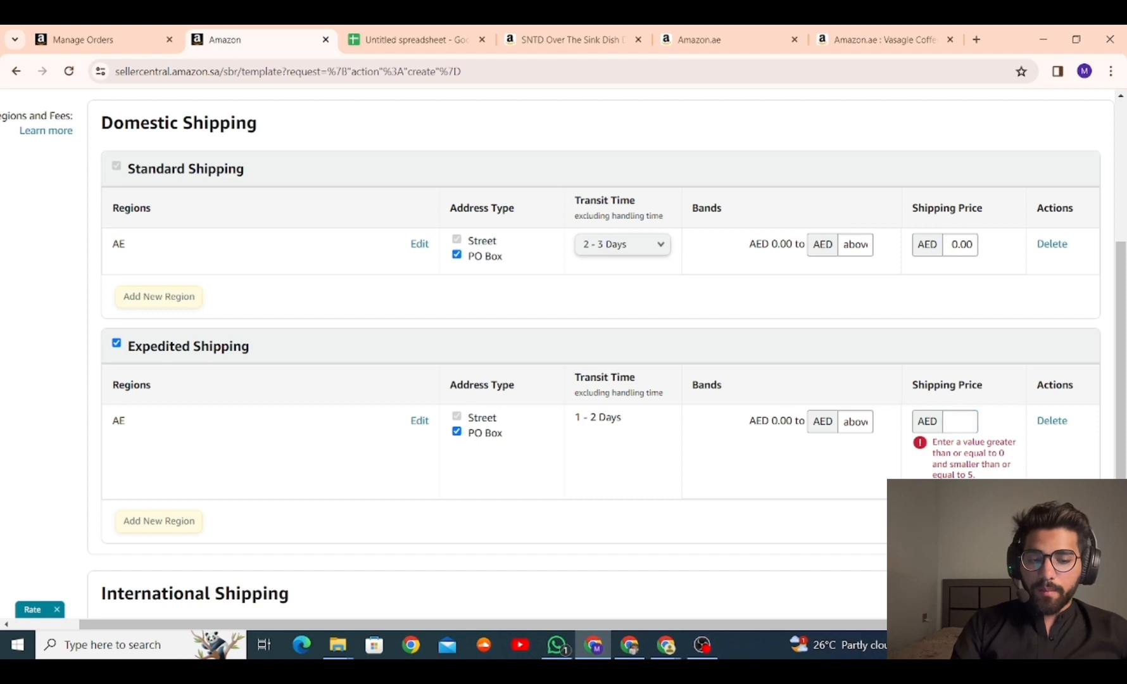
pyautogui.click(962, 424)
pyautogui.write('0')
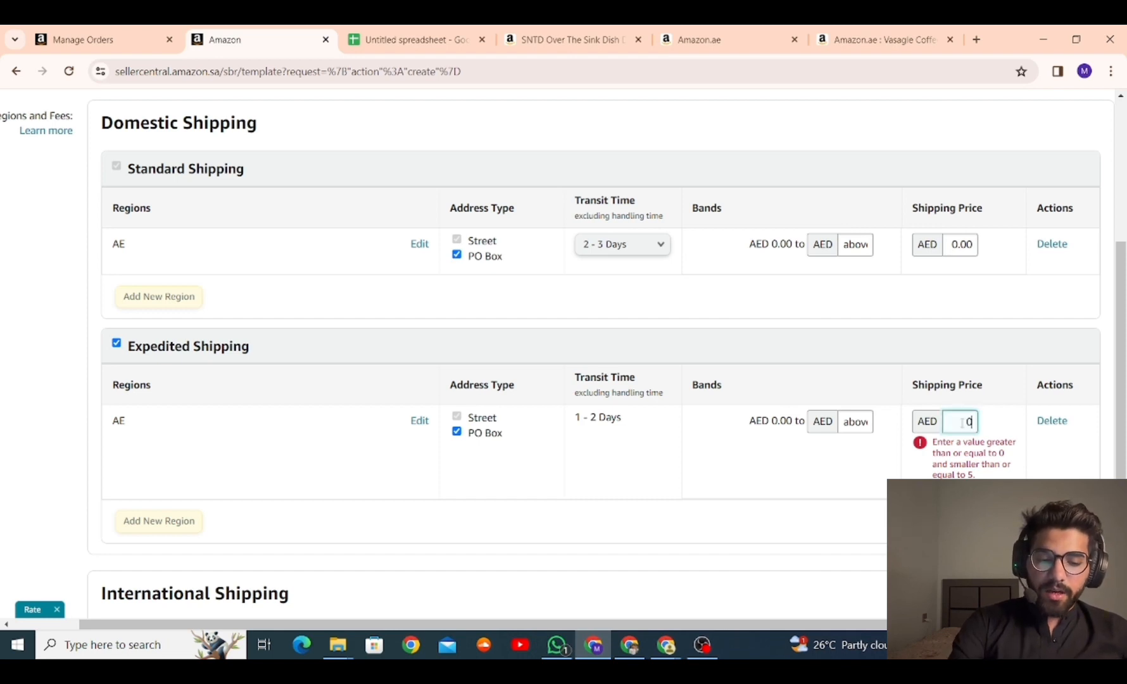
pyautogui.press('Tab')
# Check the domestic and international shipping sections and try to save the template.
pyautogui.scroll(-2, 817, 445)
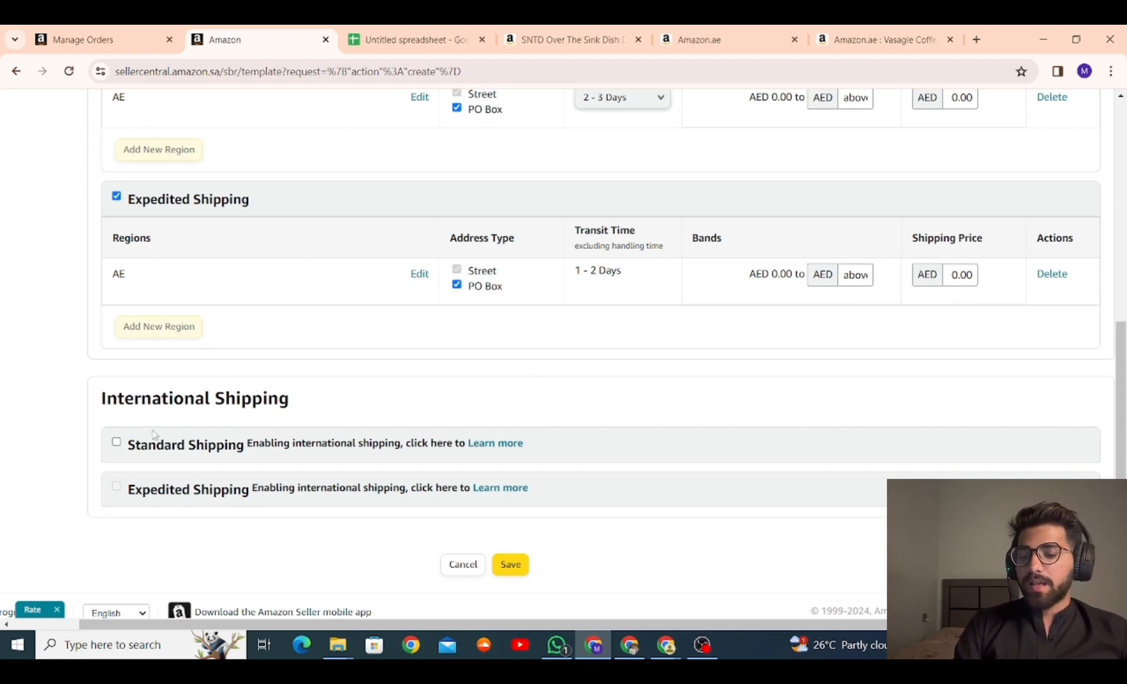
pyautogui.scroll(2, 502, 428)
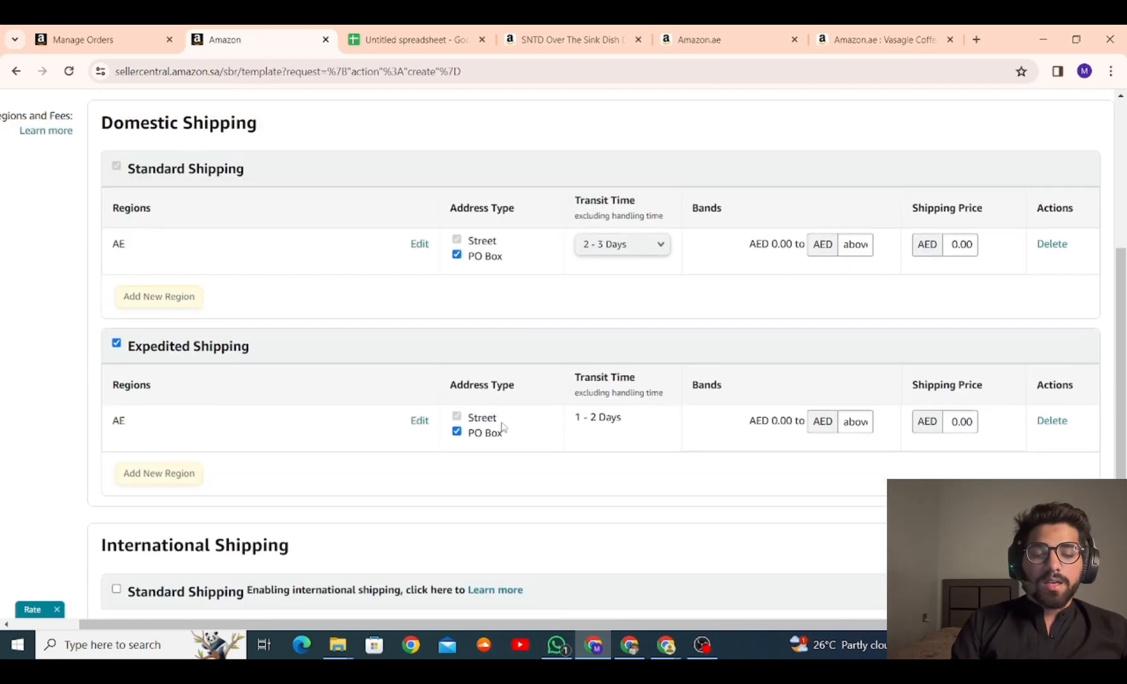
pyautogui.scroll(-3, 502, 428)
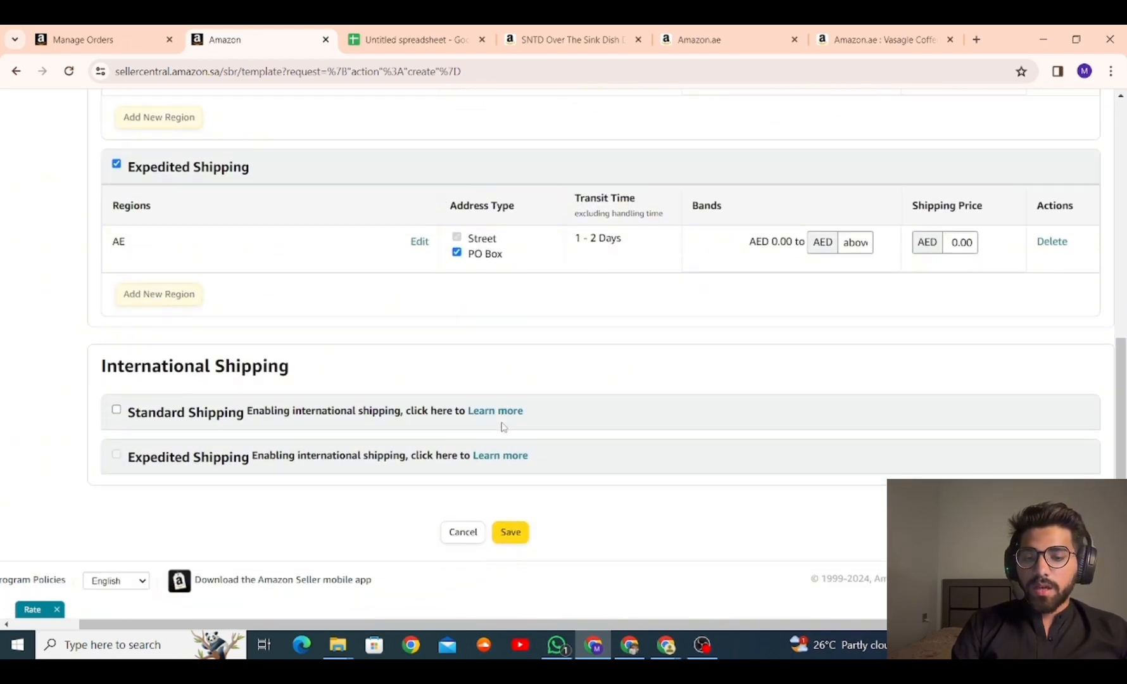
pyautogui.click(509, 528)
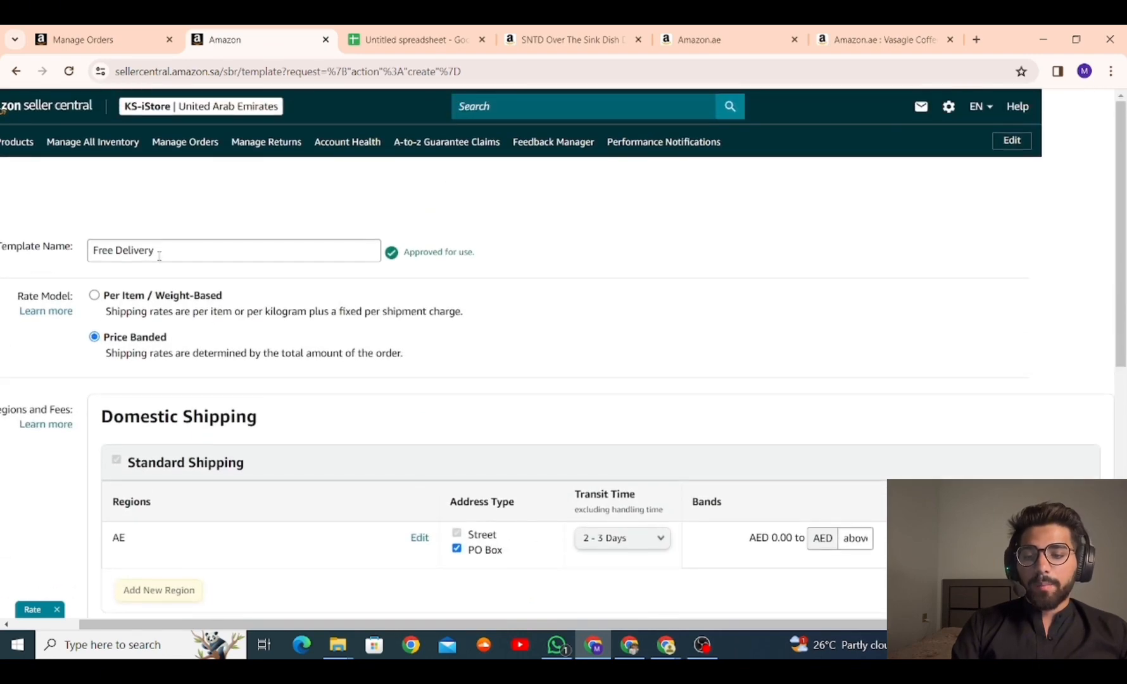
# Shorten the template name to "Free Del", save the template and review its domestic shipping rates.
pyautogui.click(159, 255)
pyautogui.scroll(-7, 418, 345)
pyautogui.scroll(7, 418, 345)
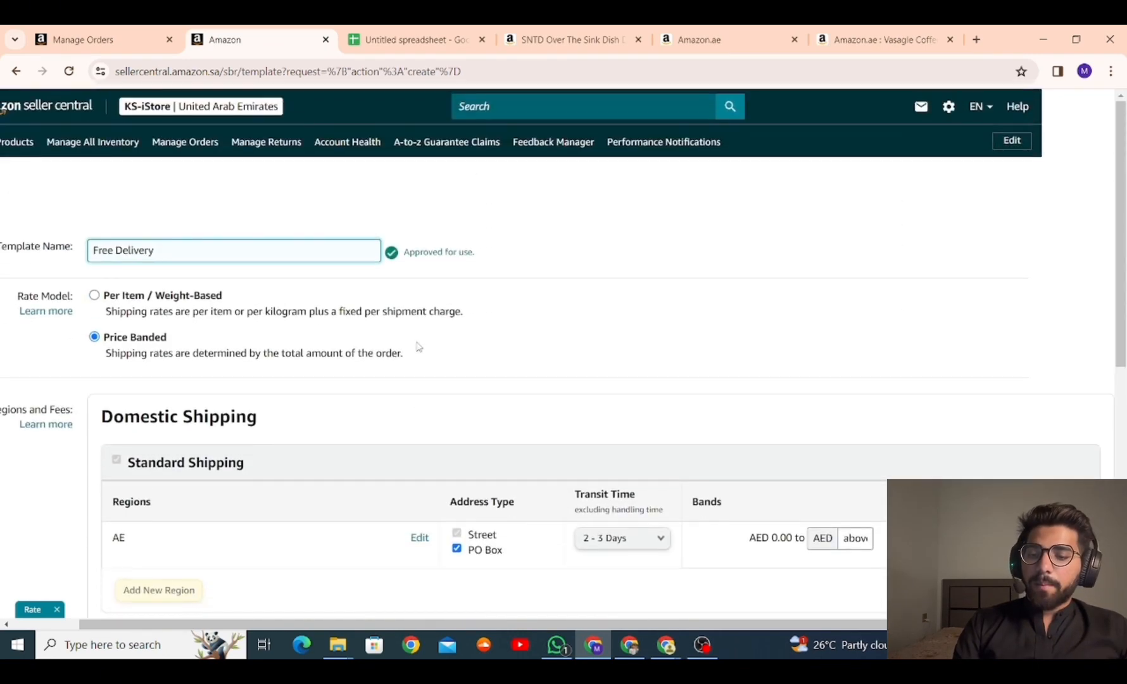
pyautogui.press('BackSpace')
pyautogui.press('BackSpace')
pyautogui.press('BackSpace')
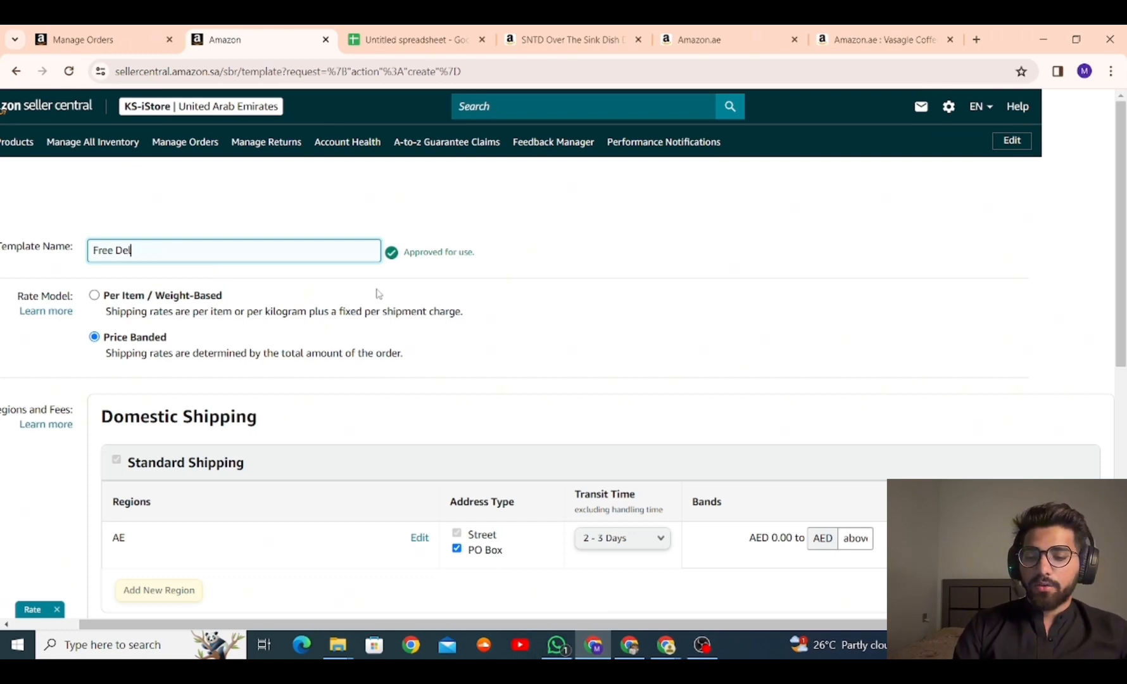
pyautogui.scroll(-7, 414, 281)
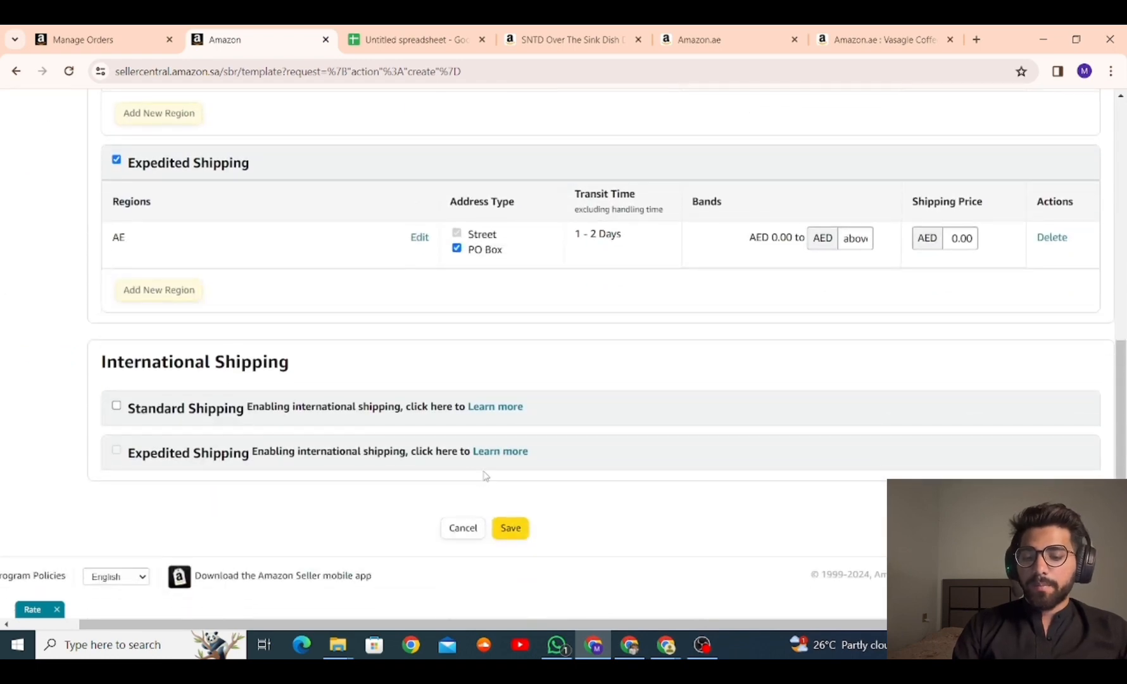
pyautogui.click(507, 525)
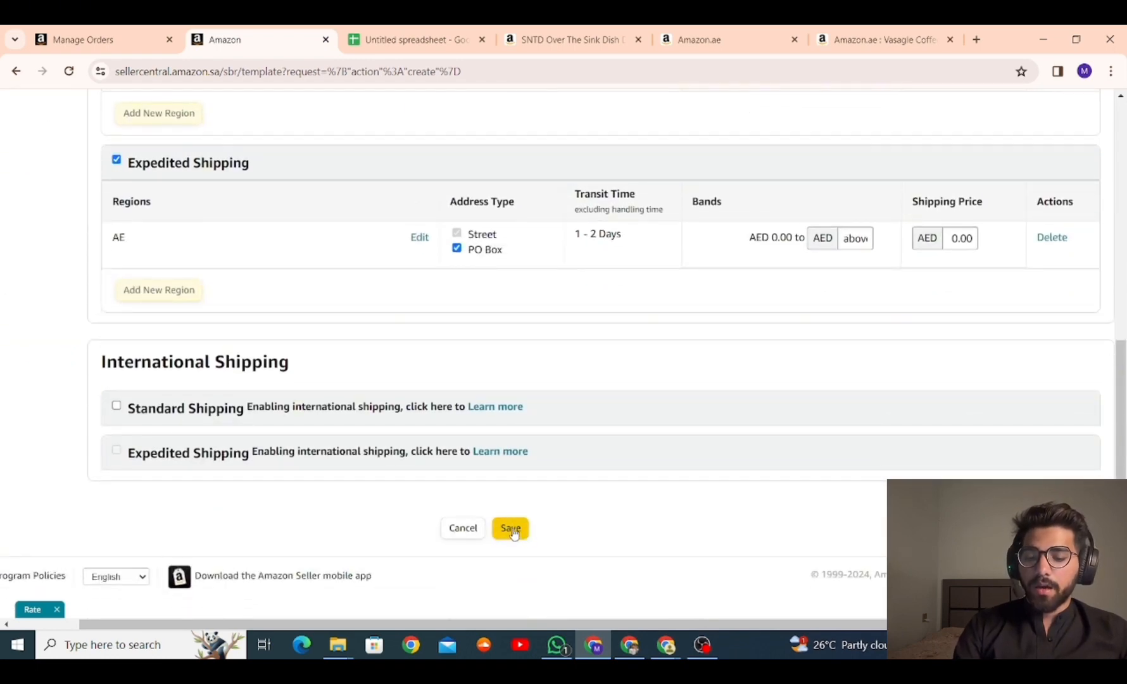
pyautogui.click(510, 528)
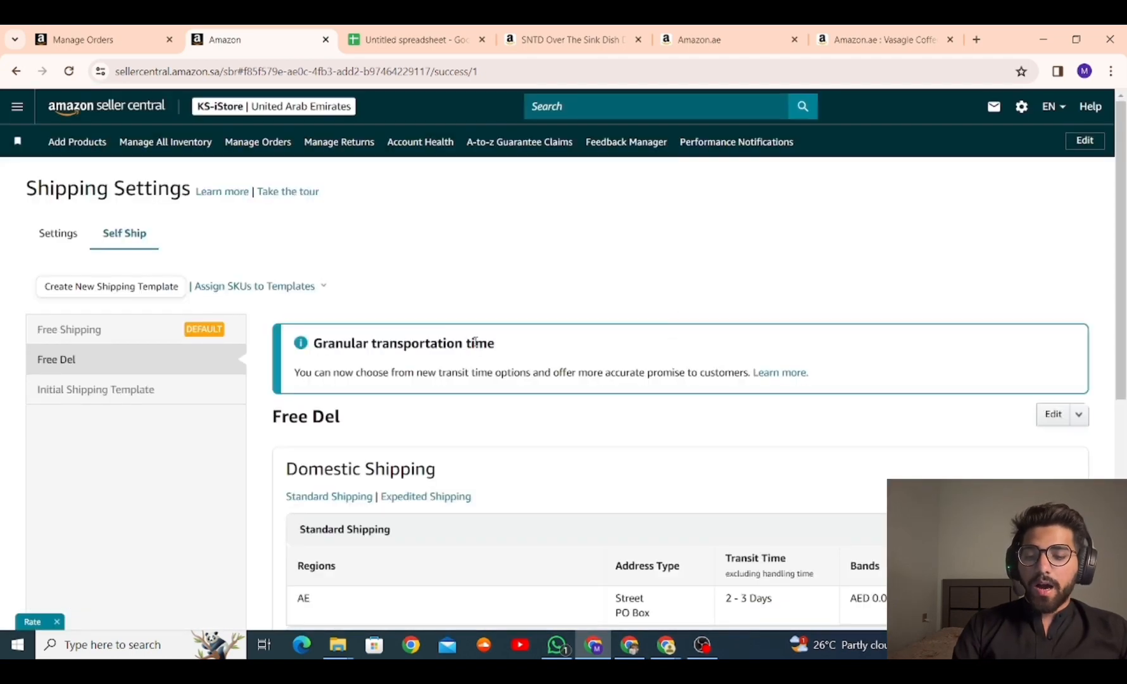
pyautogui.scroll(-4, 516, 359)
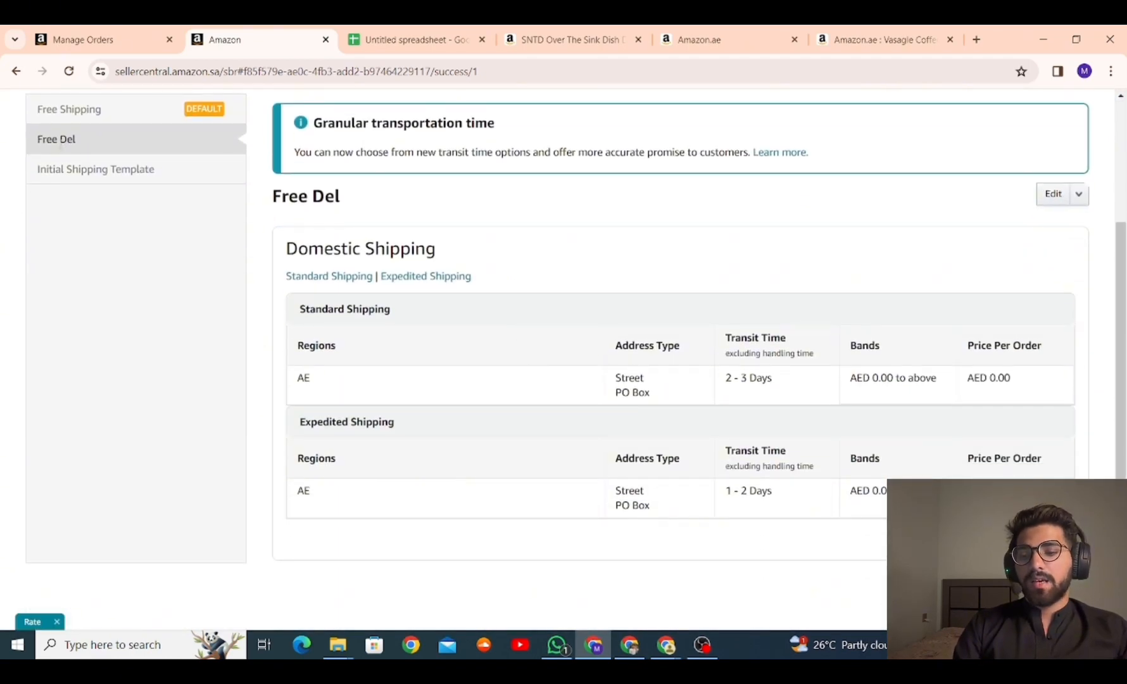
pyautogui.scroll(1, 61, 153)
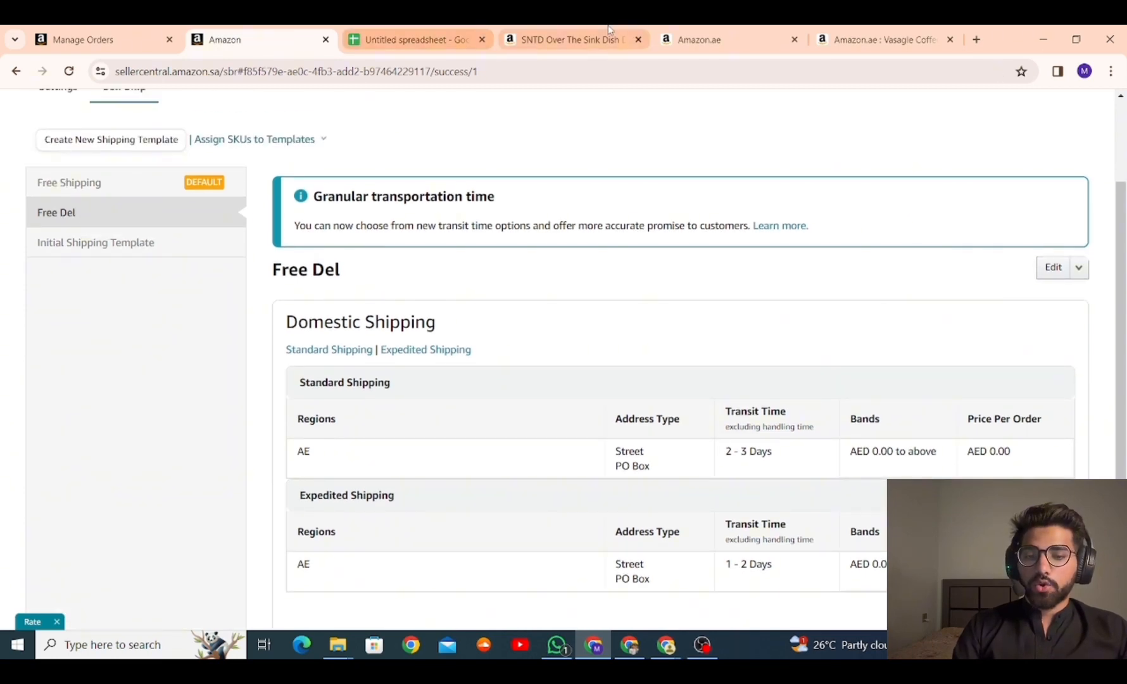
# Copy the code B08ZLGH5T1 from the web address of the SNTD dish drying rack's Amazon.ae page.
pyautogui.click(570, 39)
pyautogui.click(330, 72)
pyautogui.doubleClick(330, 71)
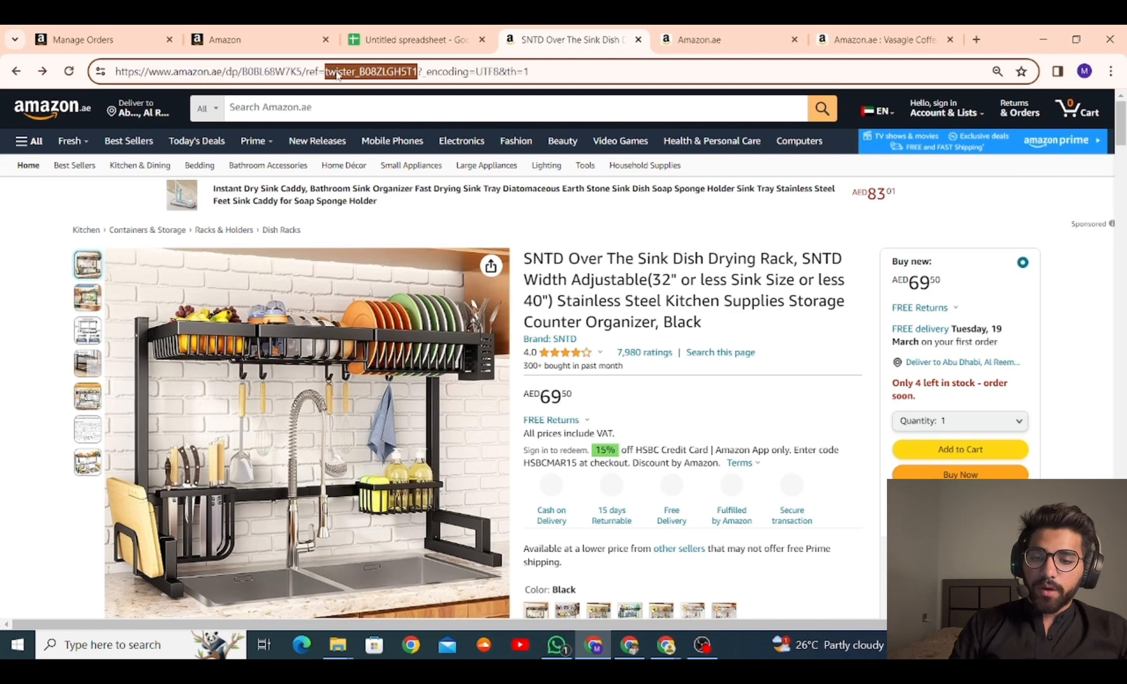
pyautogui.click(366, 71)
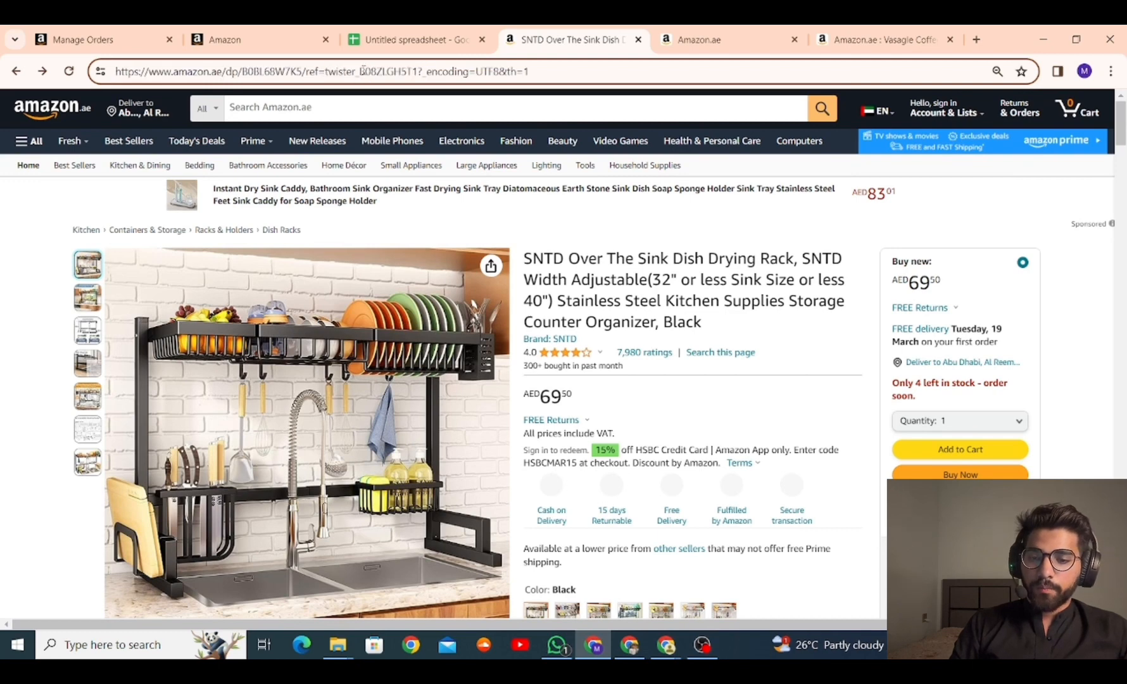
pyautogui.moveTo(360, 70); pyautogui.dragTo(420, 71)
pyautogui.hotkey('ctrl', 'c')
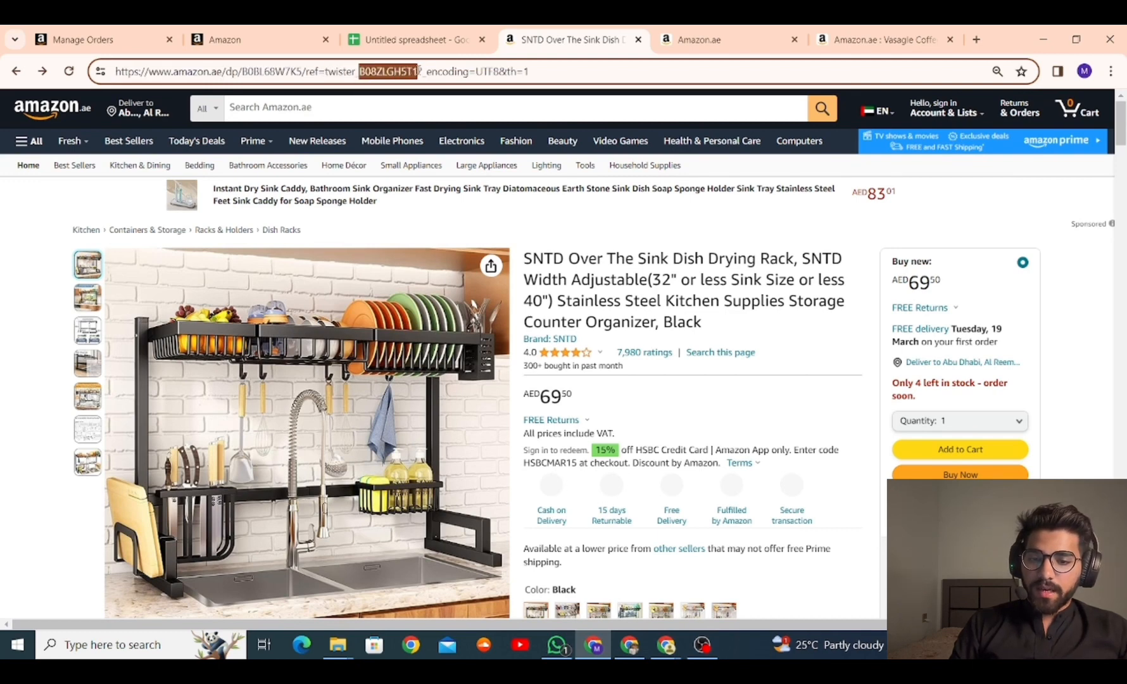
# Go to Add Products in Seller Central and search the catalog for B08ZLGH5T1.
pyautogui.click(106, 30)
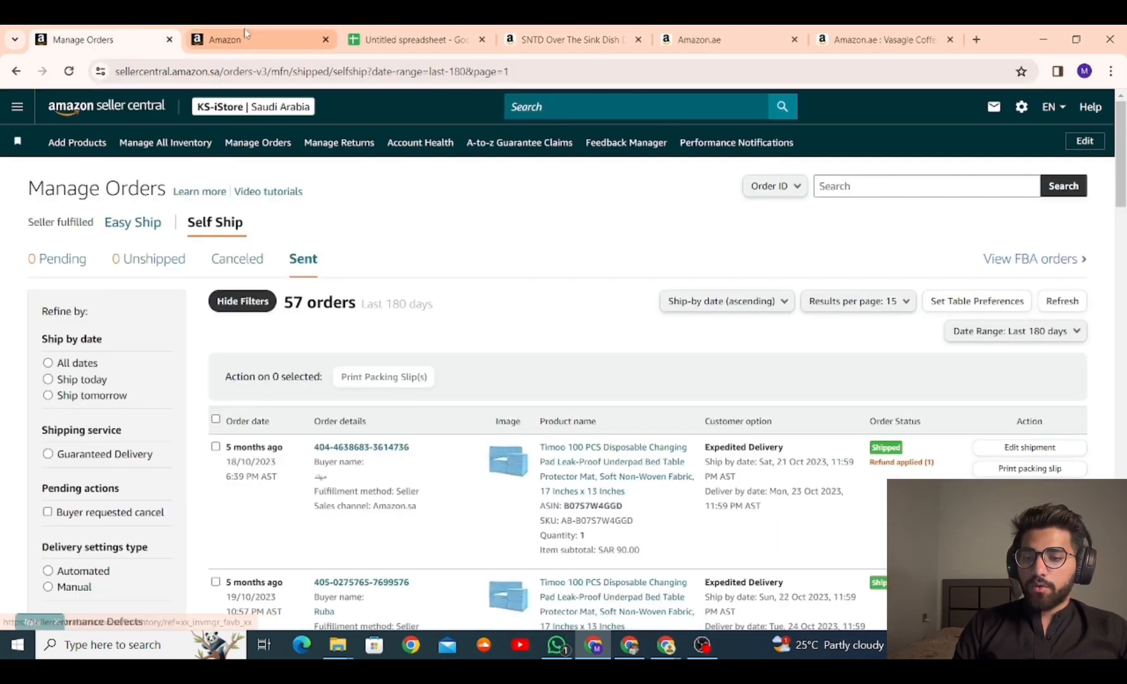
pyautogui.hotkey('ctrl', 'Tab')
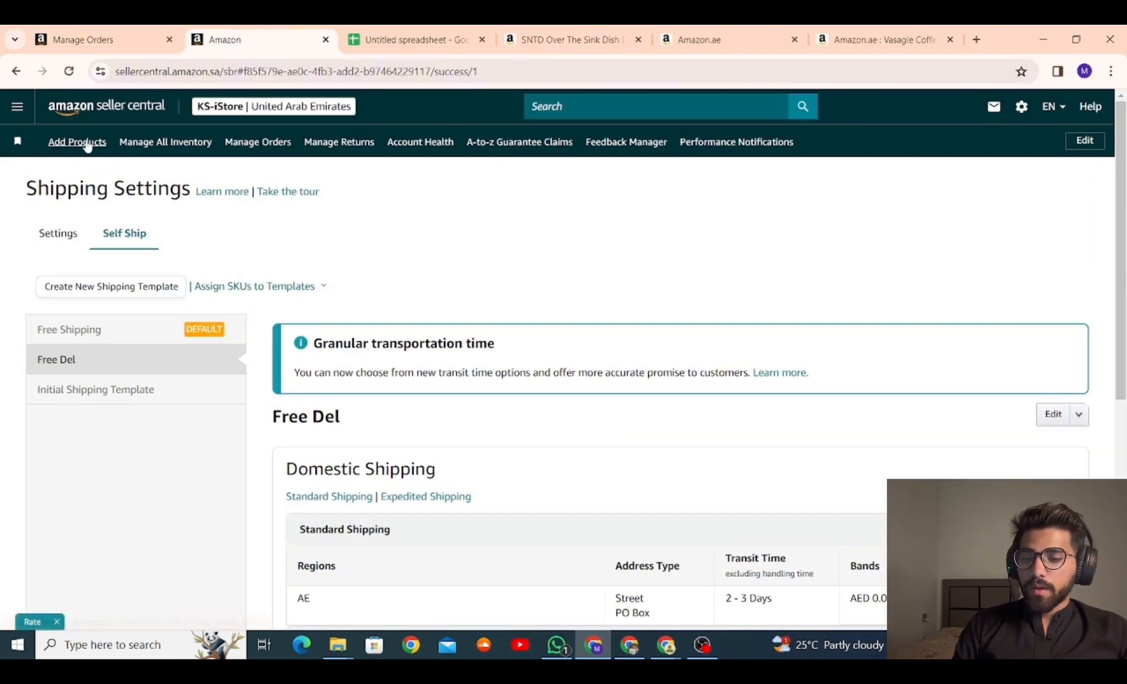
pyautogui.click(86, 142)
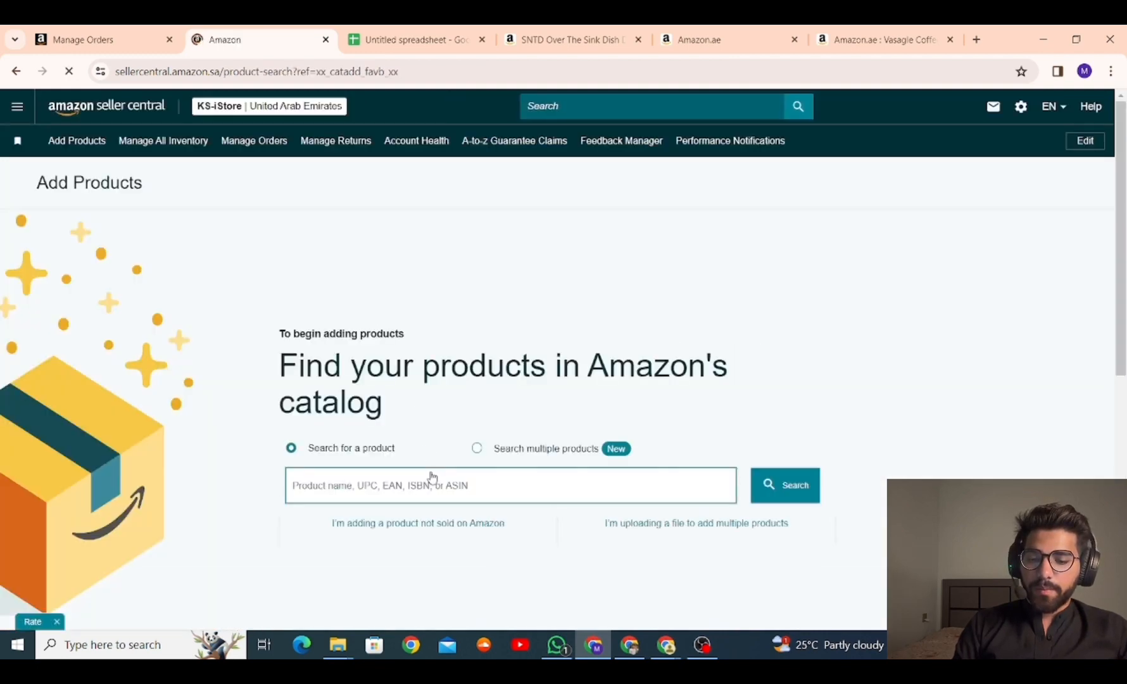
pyautogui.click(432, 485)
pyautogui.hotkey('ctrl', 'v')
pyautogui.click(772, 483)
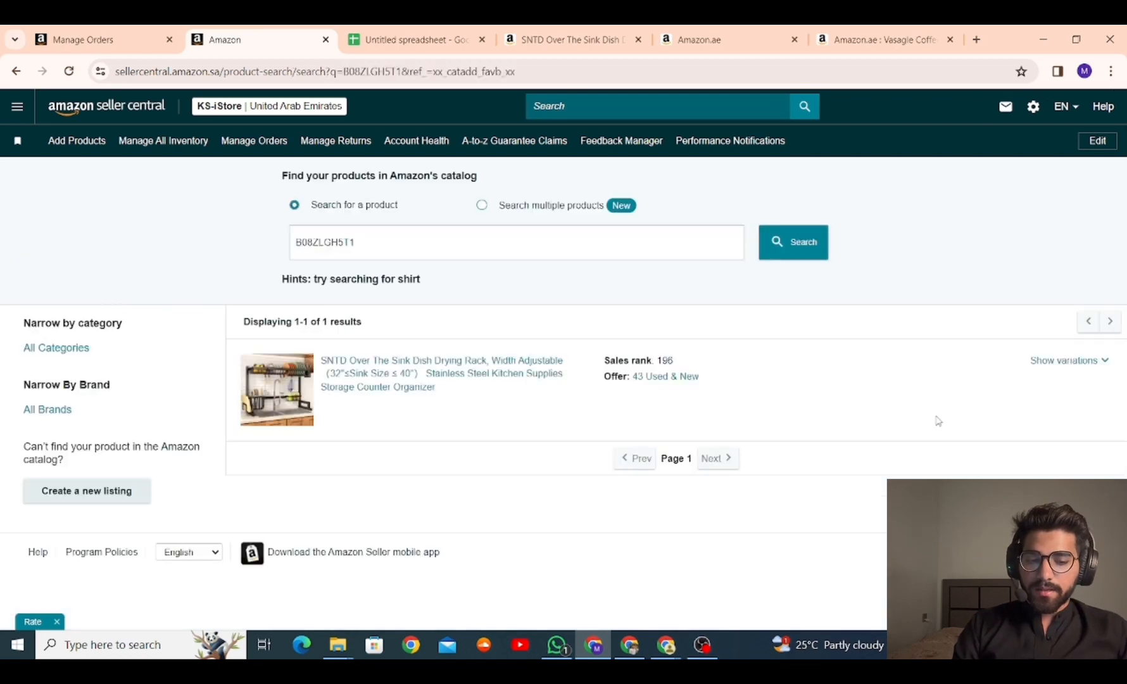
# Show the drying rack's variations and start selling the black 26.8" to 34.6" 2 Tier one in New condition.
pyautogui.click(1081, 360)
pyautogui.scroll(-5, 953, 400)
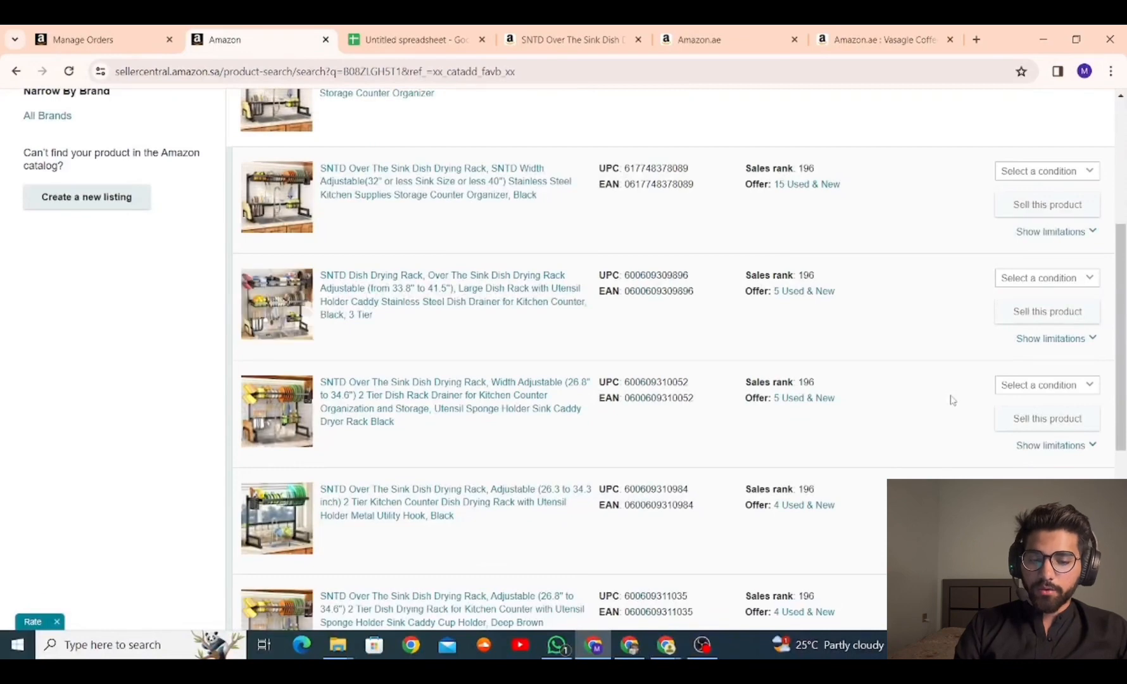
pyautogui.click(1033, 384)
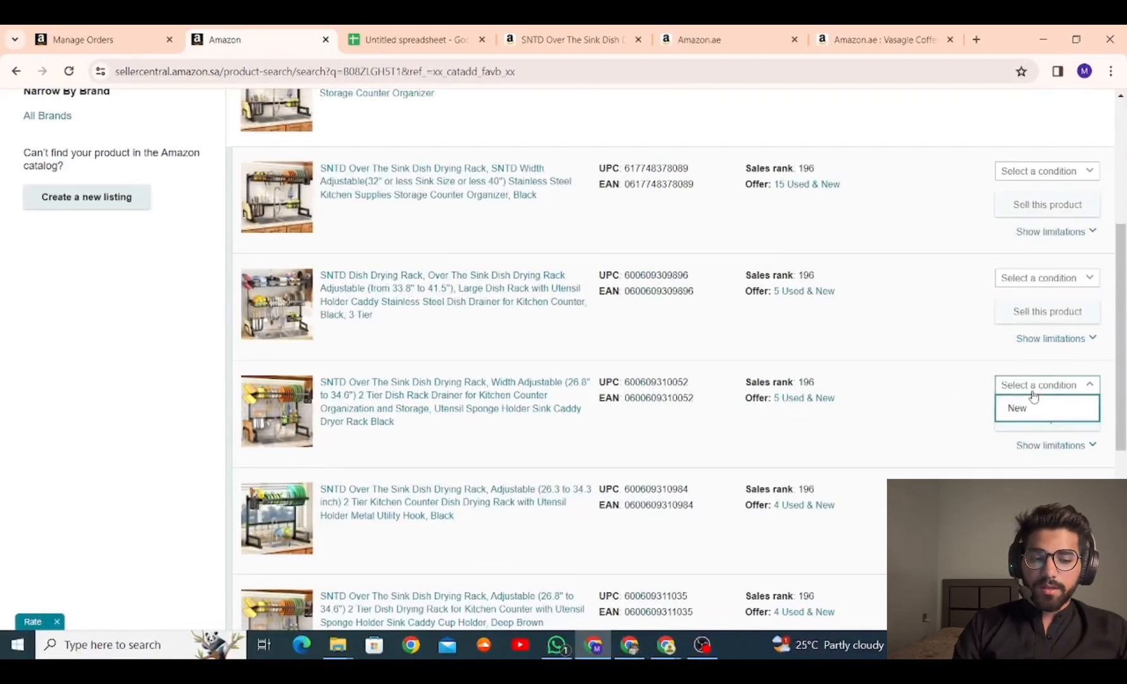
pyautogui.click(1032, 406)
pyautogui.click(1031, 422)
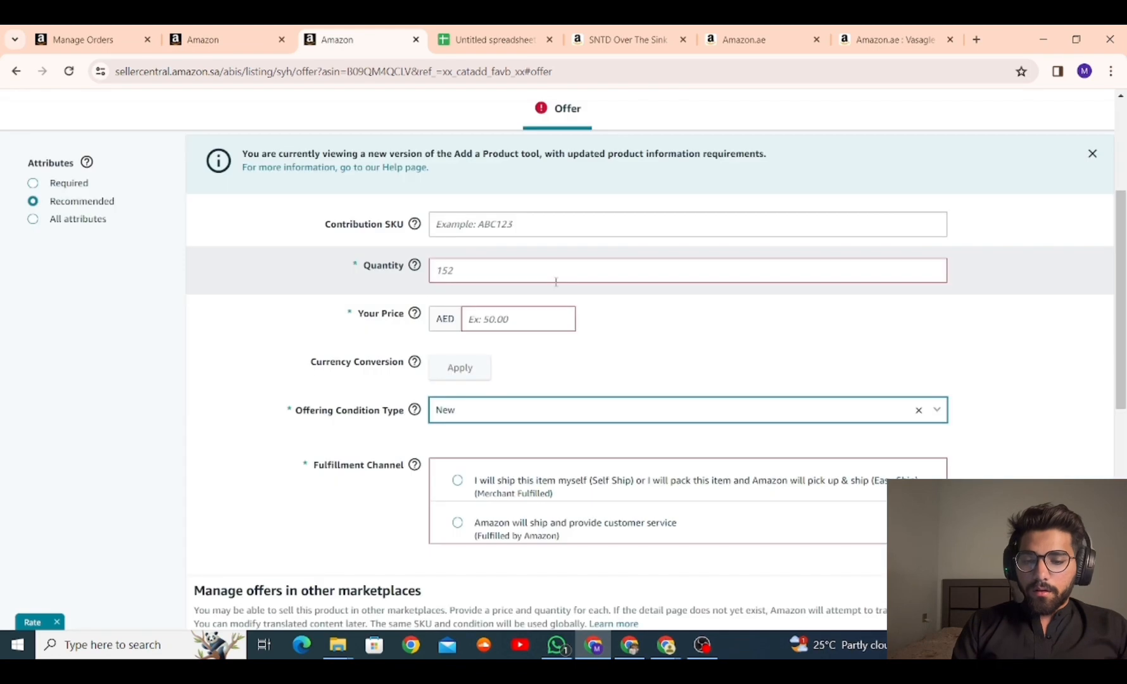
# Set the offer's fulfillment channel to Merchant Fulfilled and choose Free Del as the merchant shipping group.
pyautogui.scroll(-1, 540, 263)
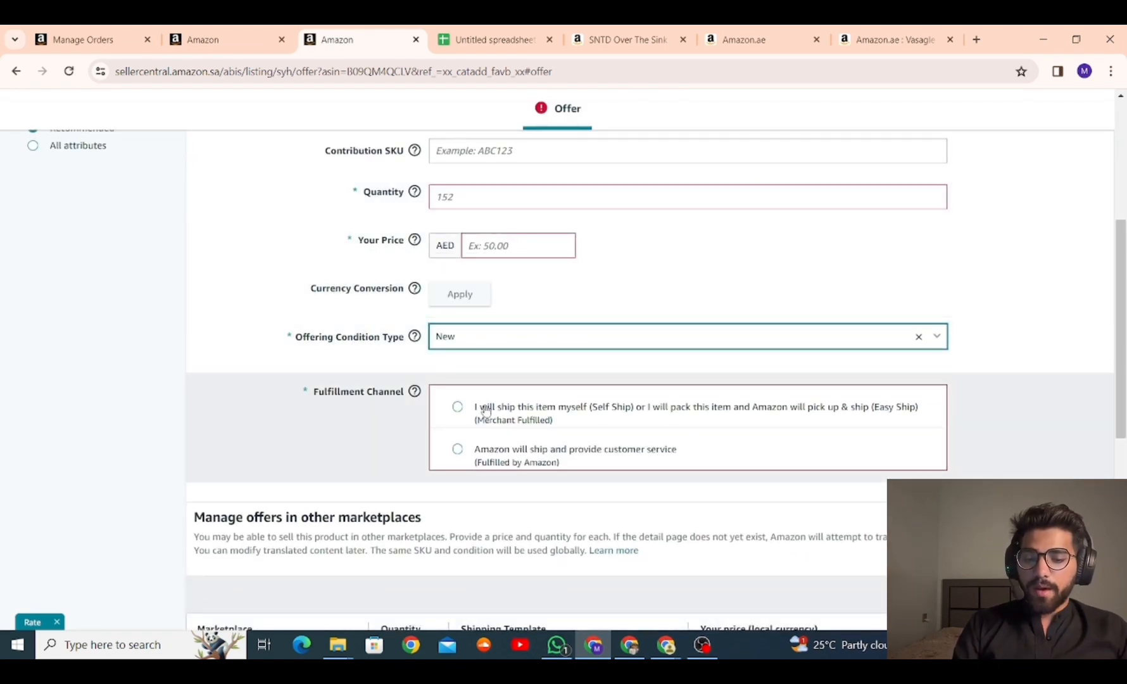
pyautogui.click(457, 408)
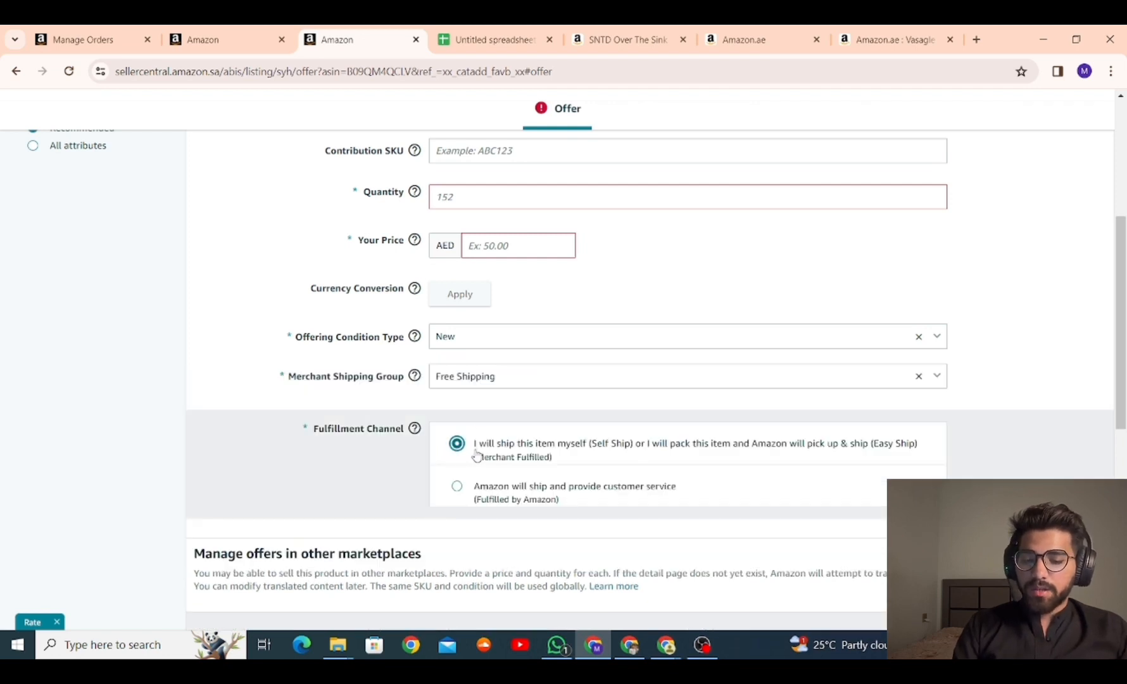
pyautogui.click(519, 384)
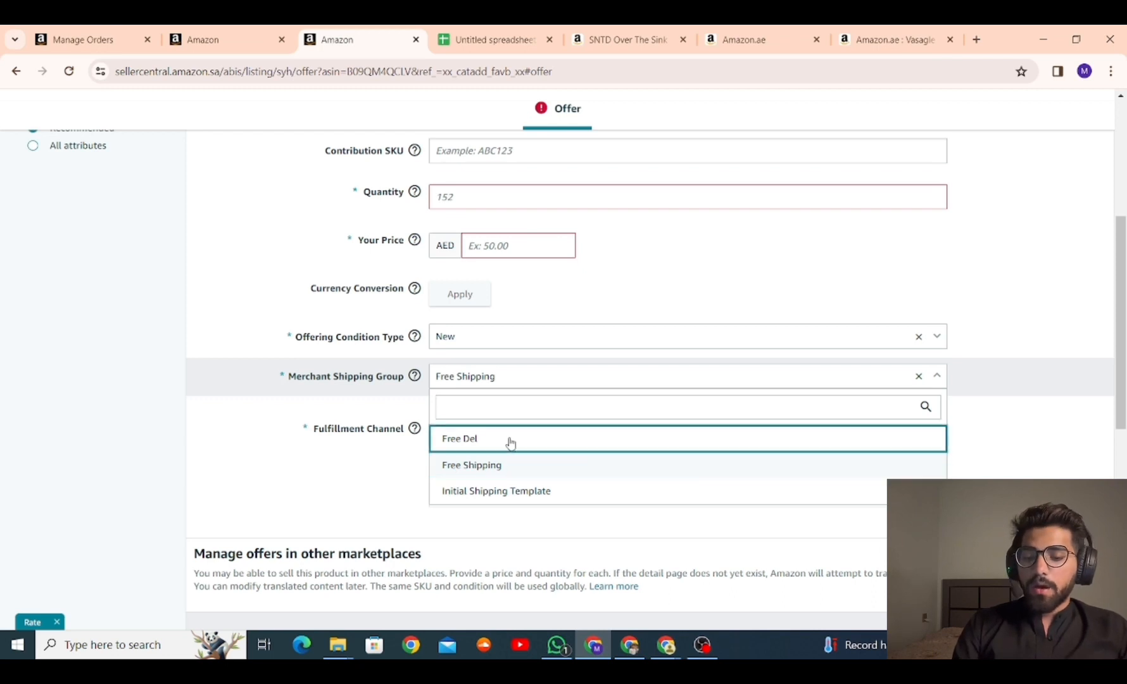
pyautogui.click(508, 439)
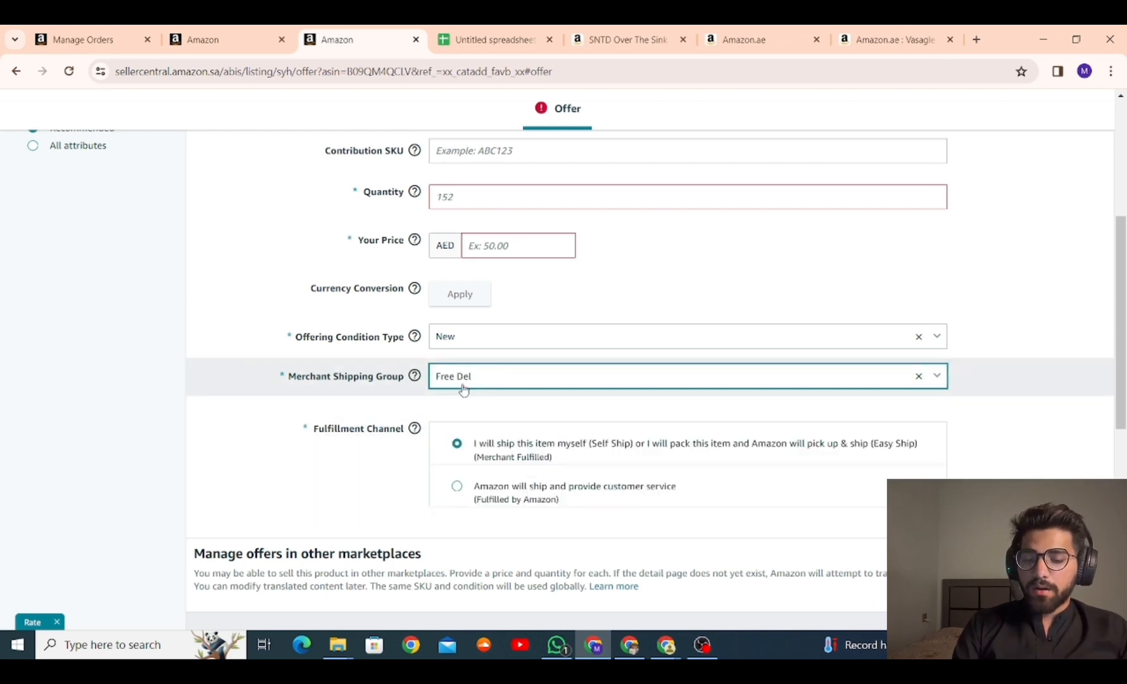
# Review the offer form's required fields and the shipping templates assigned to the United Arab Emirates and Saudi Arabia marketplaces.
pyautogui.scroll(4, 463, 392)
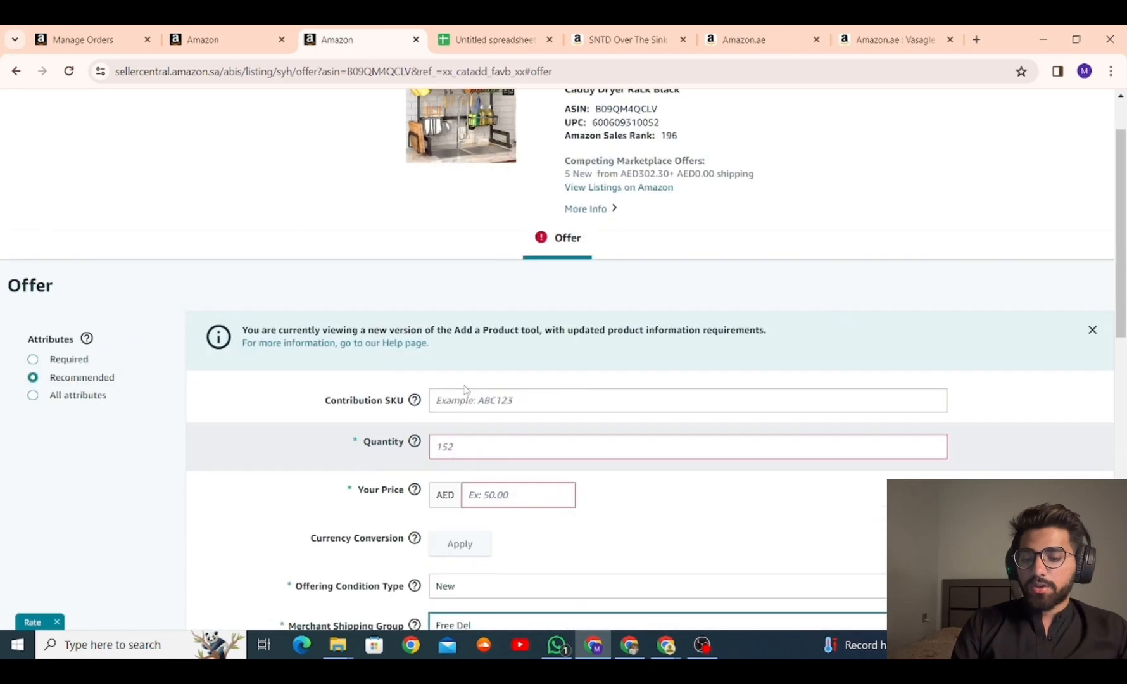
pyautogui.scroll(-2, 465, 396)
pyautogui.scroll(-10, 473, 400)
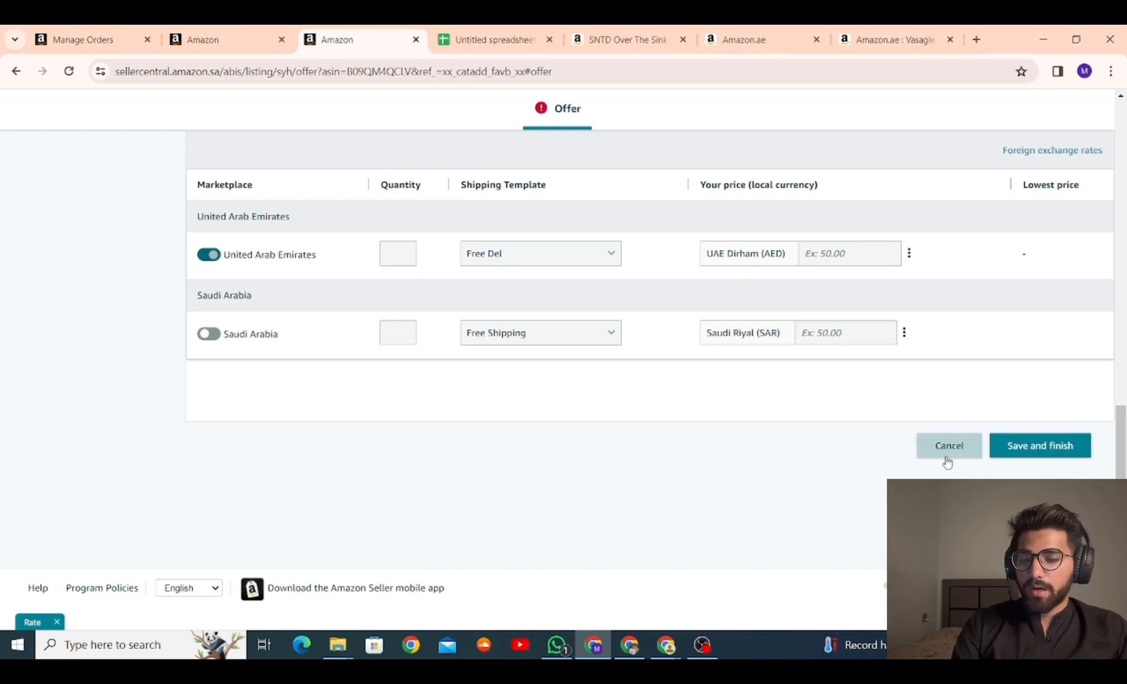
pyautogui.scroll(9, 709, 440)
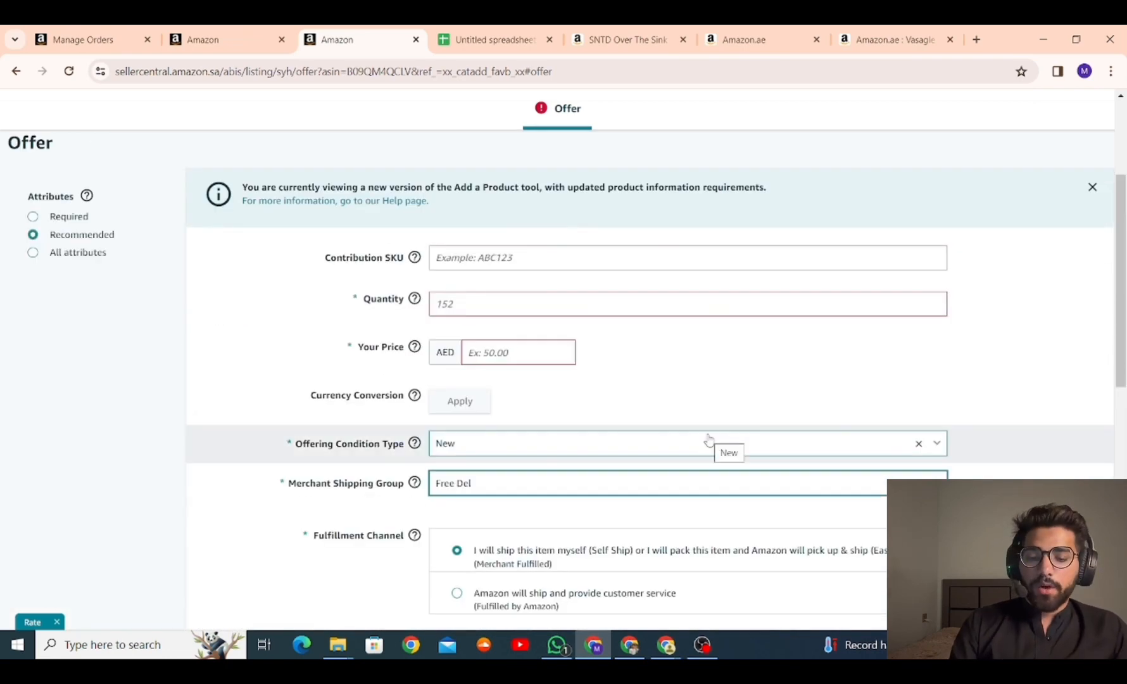
pyautogui.scroll(-1, 575, 359)
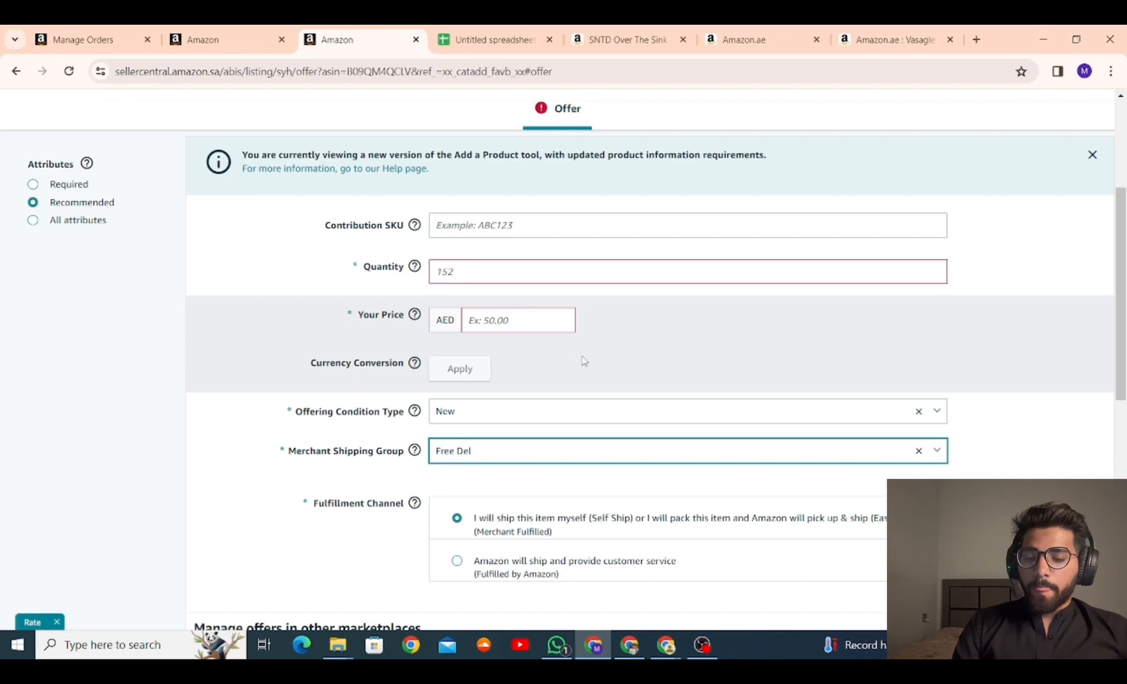
pyautogui.scroll(-1, 582, 359)
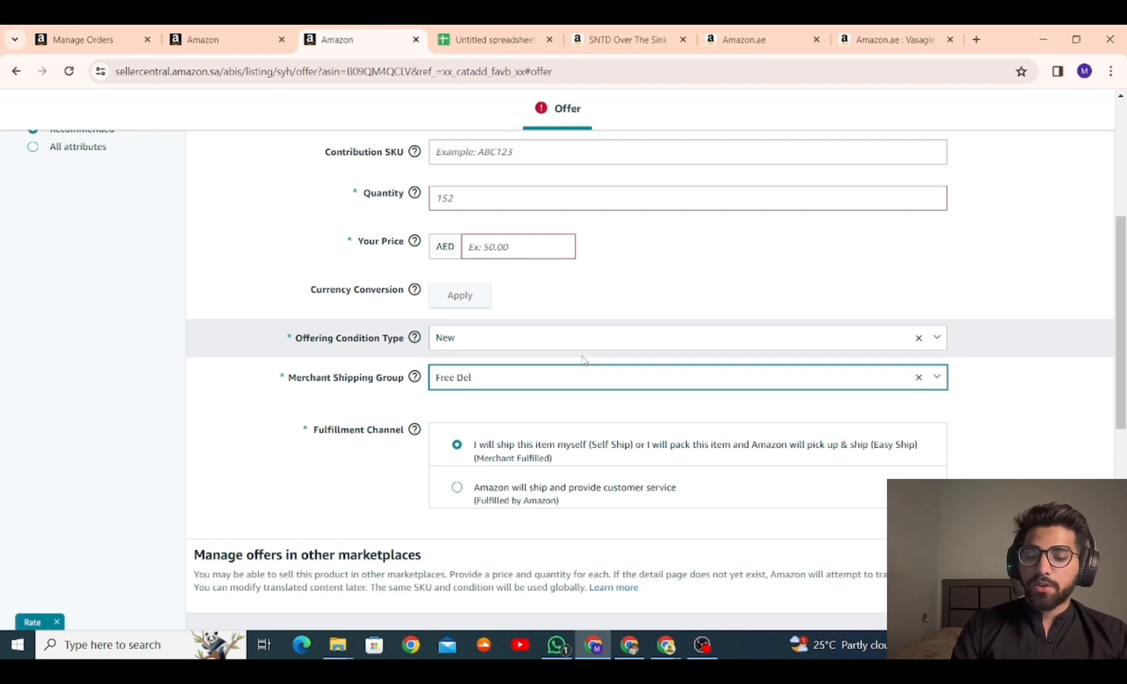
# Return to the catalog search results for B08ZLGH5T1 and show the product search at the start of the page.
pyautogui.click(250, 45)
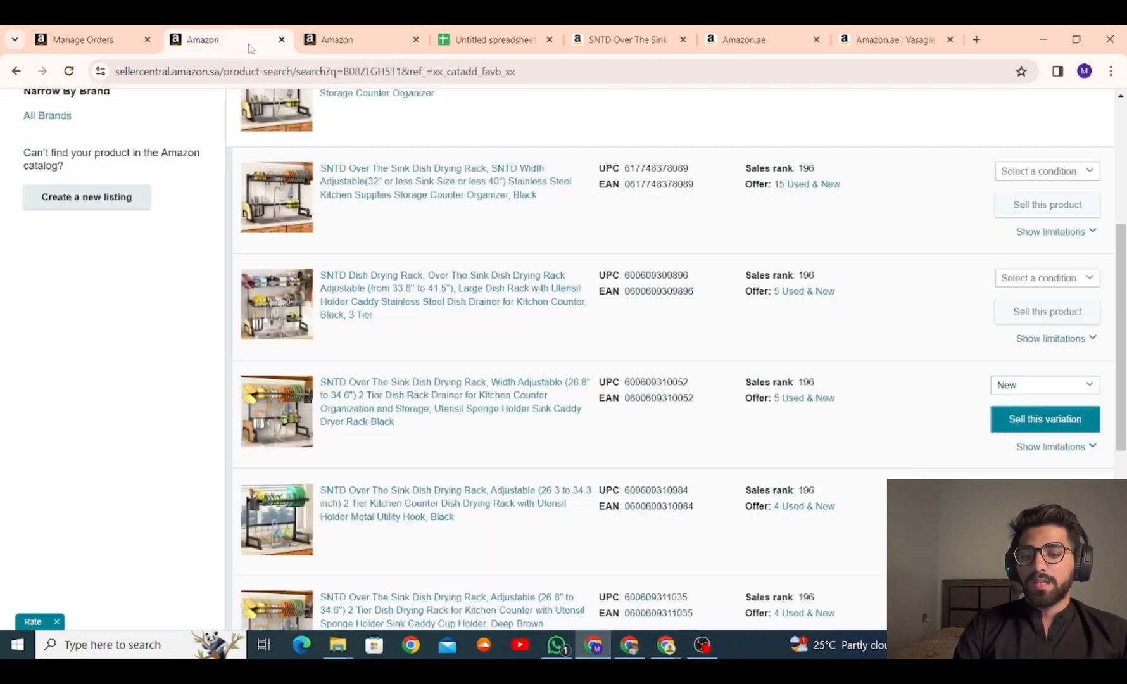
pyautogui.scroll(2, 583, 321)
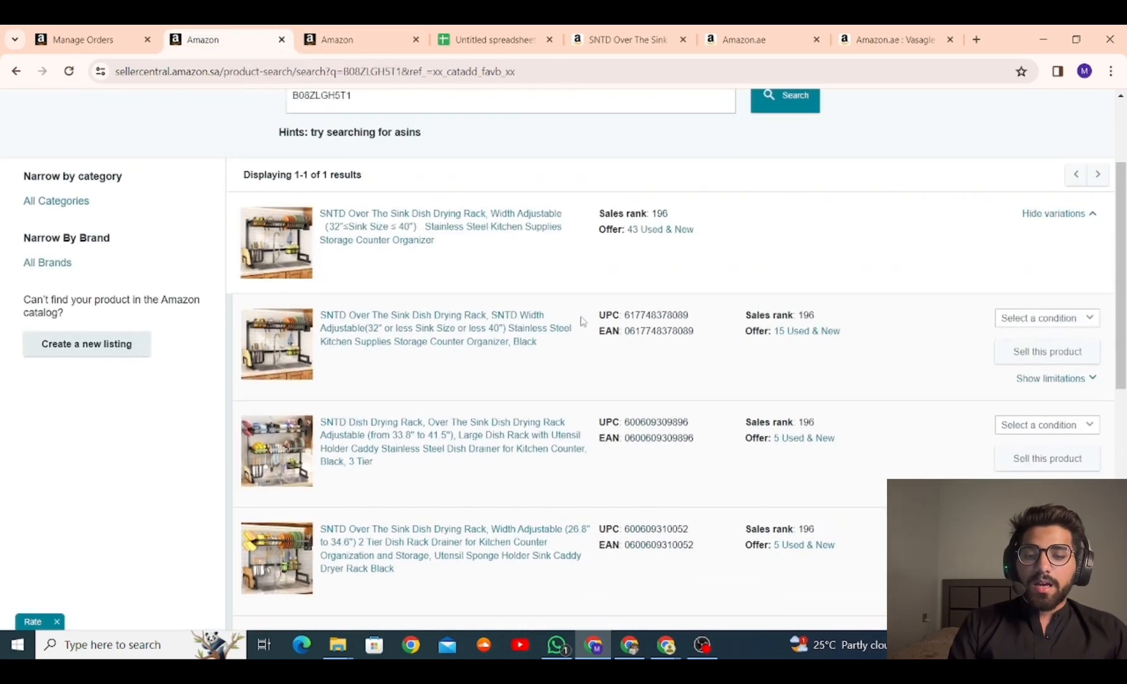
pyautogui.scroll(2, 583, 317)
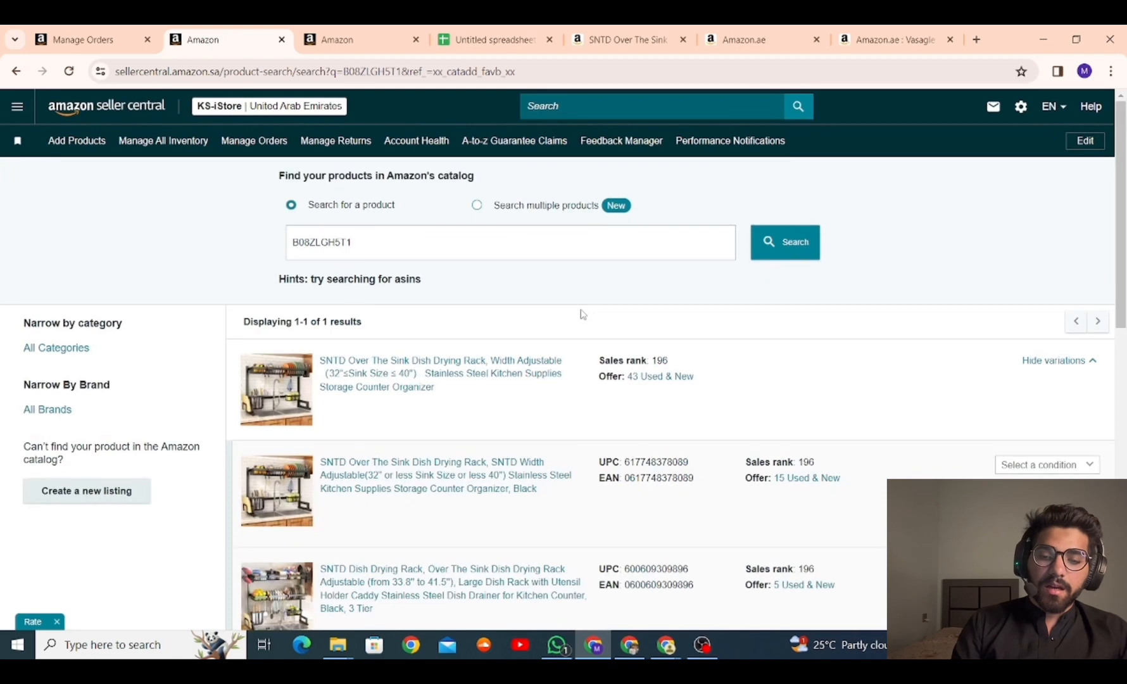